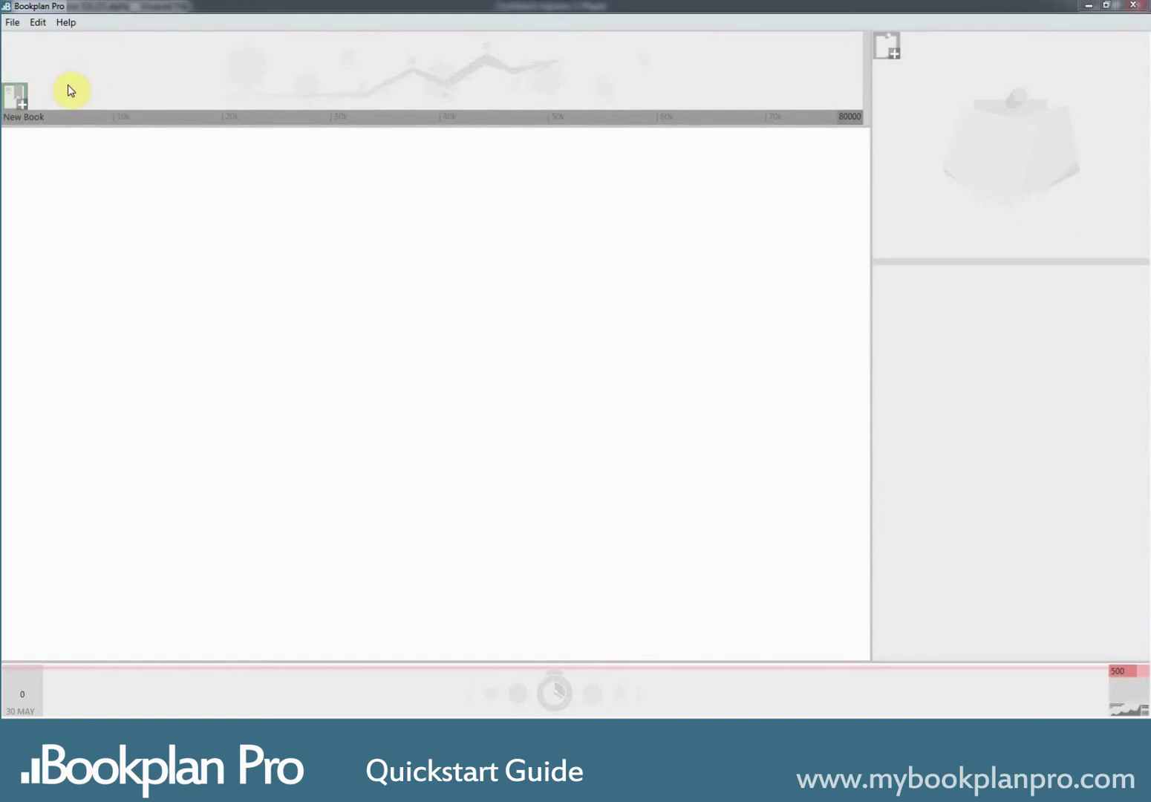
Add three new chapters to the book timeline
{"action": "left_click", "coordinate": [22, 97]}
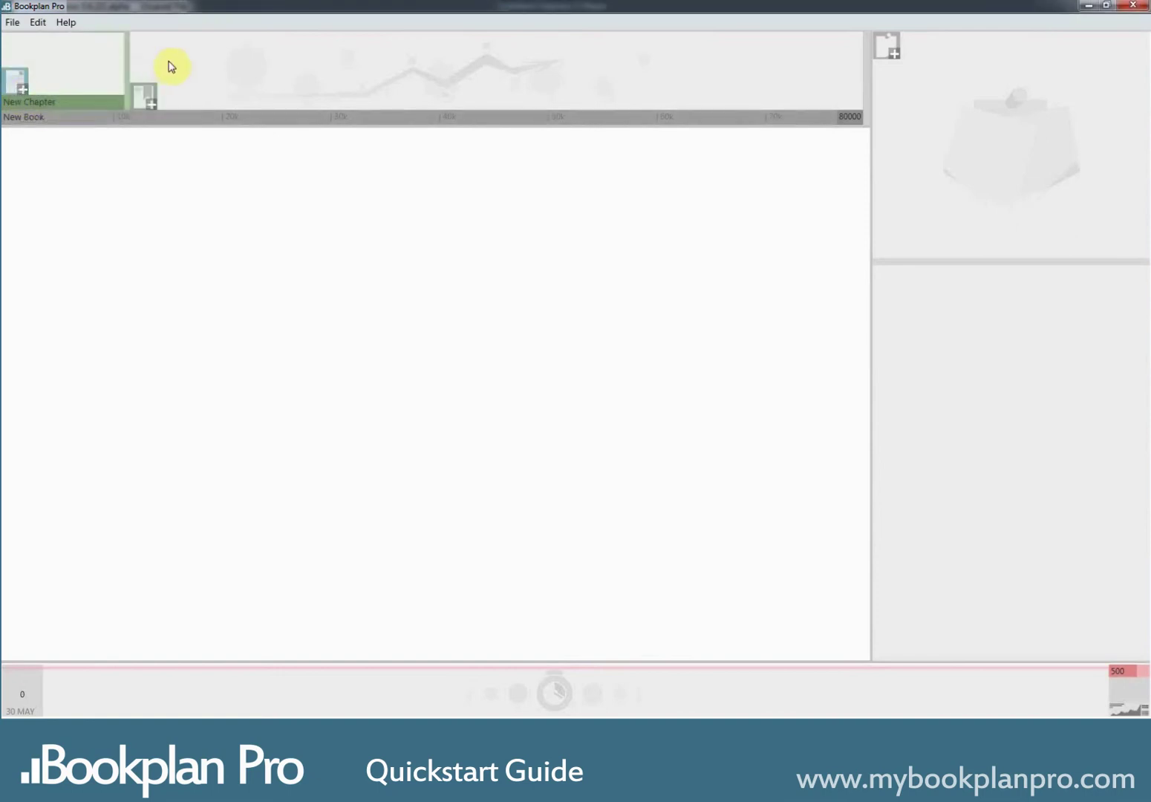
{"action": "left_click", "coordinate": [146, 95]}
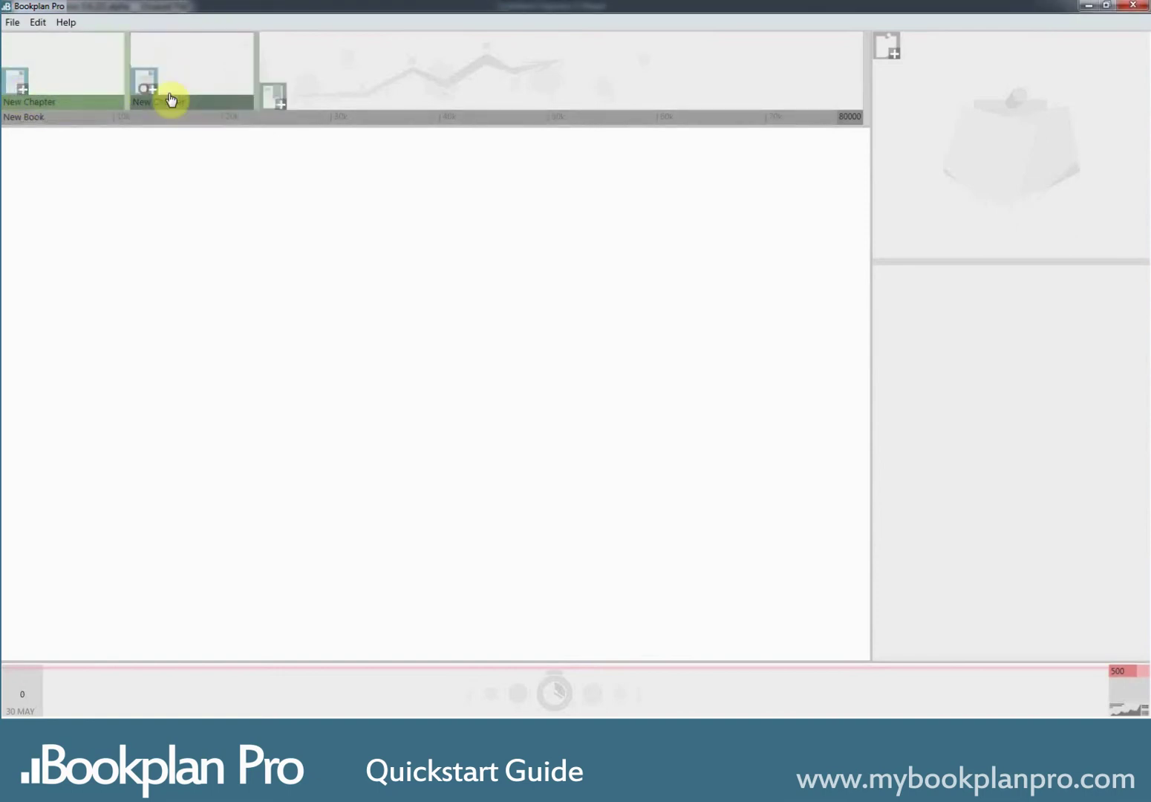
{"action": "left_click", "coordinate": [282, 97]}
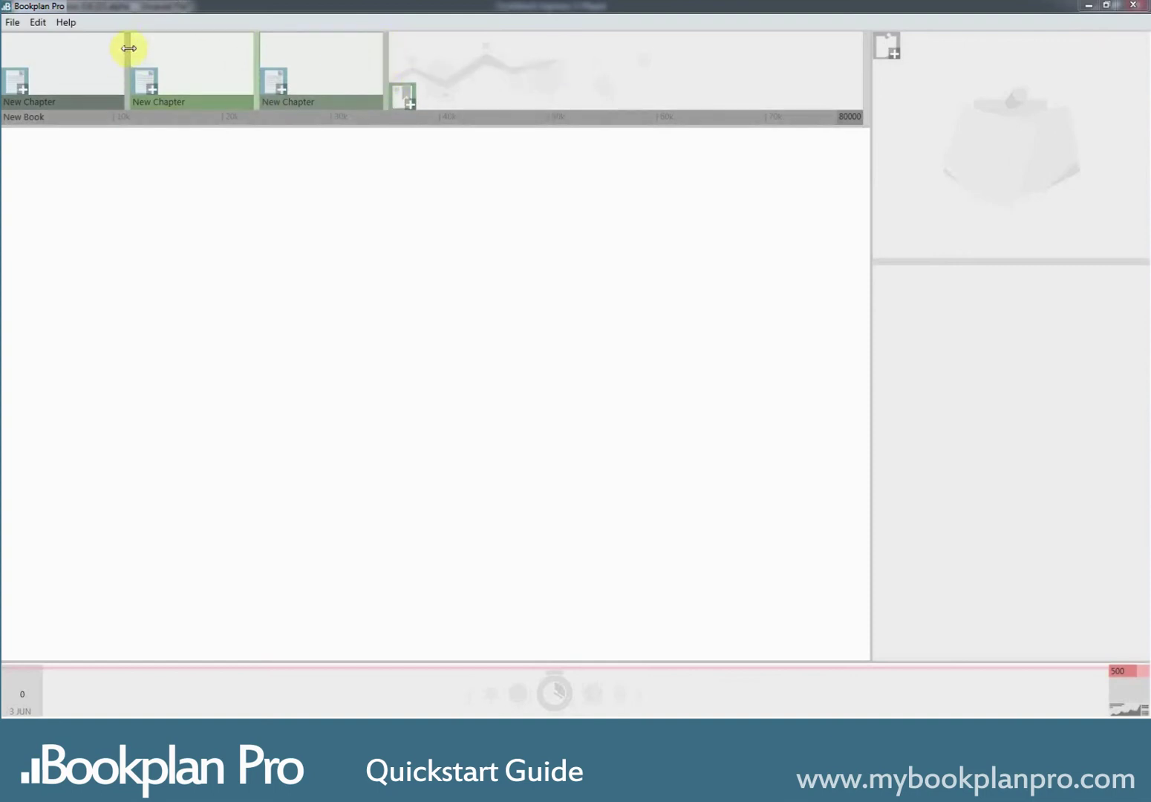
Shrink the first and third chapters' guide word counts and widen the middle chapter to fill most of the 80000-word timeline
{"action": "left_click_drag", "start_coordinate": [126, 46], "coordinate": [53, 64]}
{"action": "left_click_drag", "start_coordinate": [312, 57], "coordinate": [291, 57]}
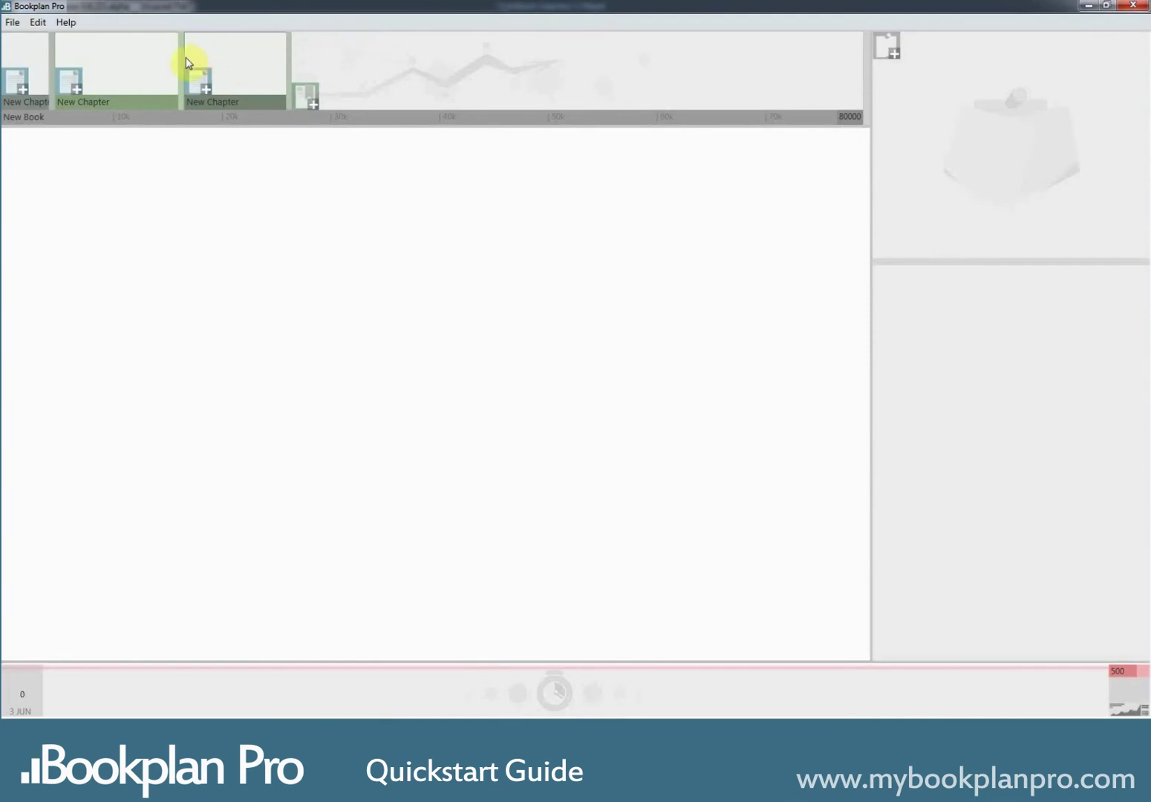
{"action": "left_click_drag", "start_coordinate": [181, 58], "coordinate": [753, 75]}
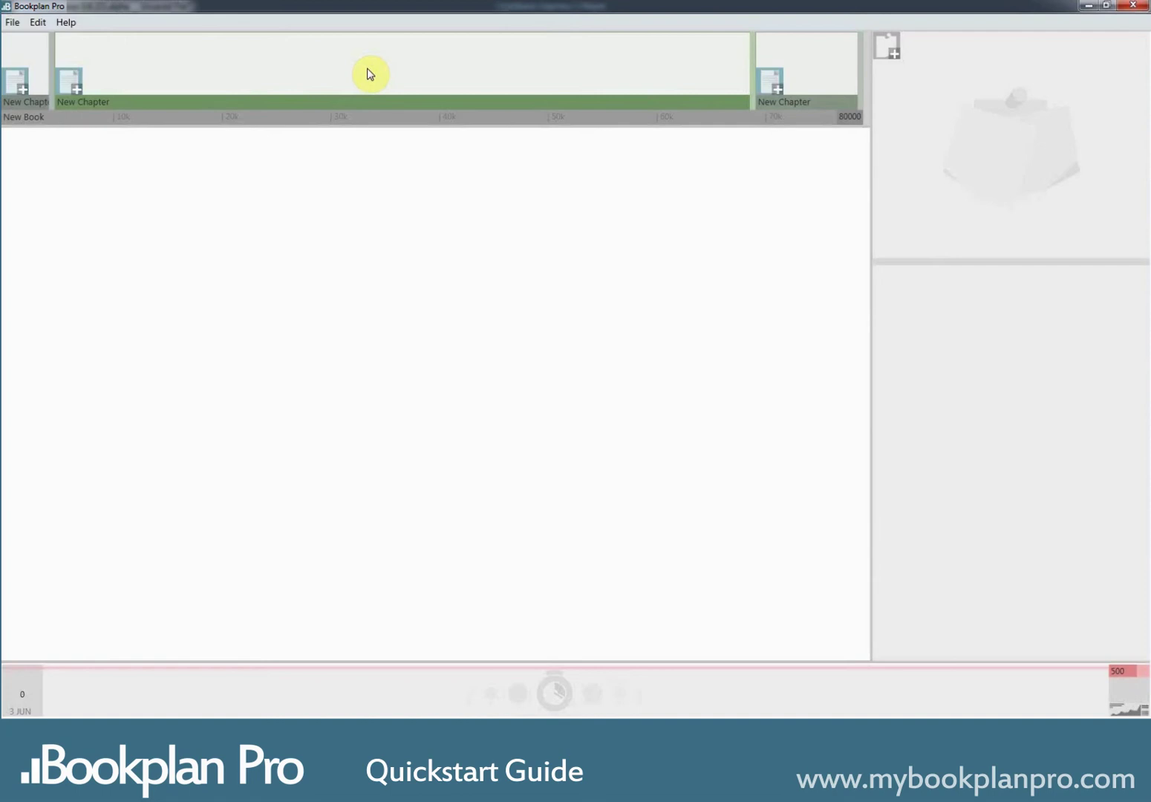
Rename the three chapters, in order, as Intro, Middle and Ending
{"action": "left_click", "coordinate": [30, 103]}
{"action": "type", "text": "Intro"}
{"action": "key", "text": "Return"}
{"action": "left_click", "coordinate": [107, 100]}
{"action": "type", "text": "Middle"}
{"action": "key", "text": "Return"}
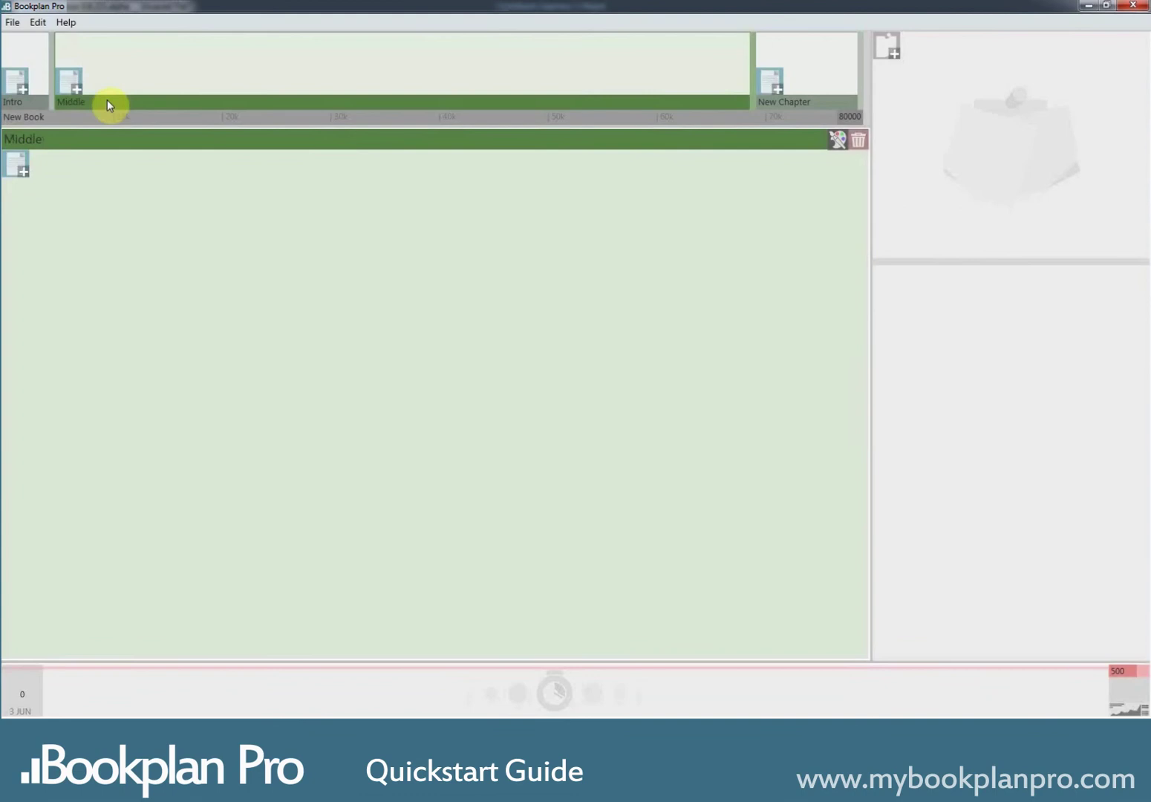
{"action": "left_click", "coordinate": [806, 104]}
{"action": "type", "text": "Ending"}
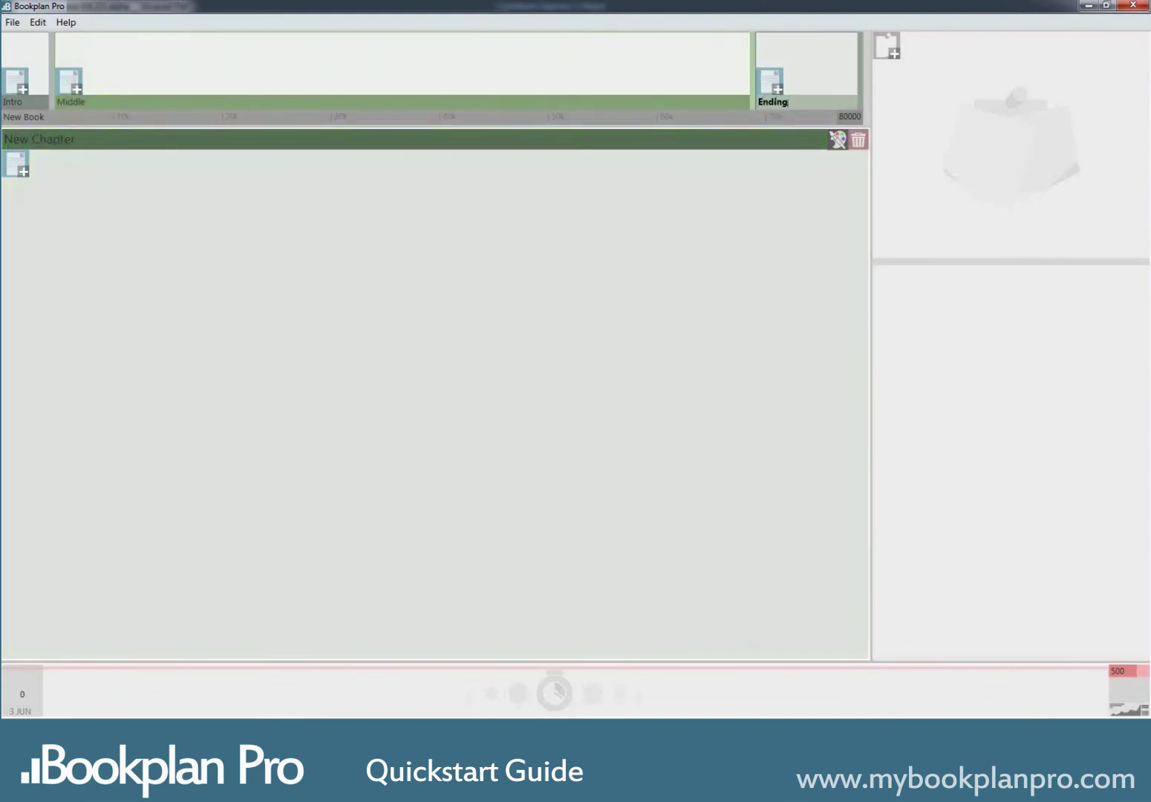
{"action": "key", "text": "Return"}
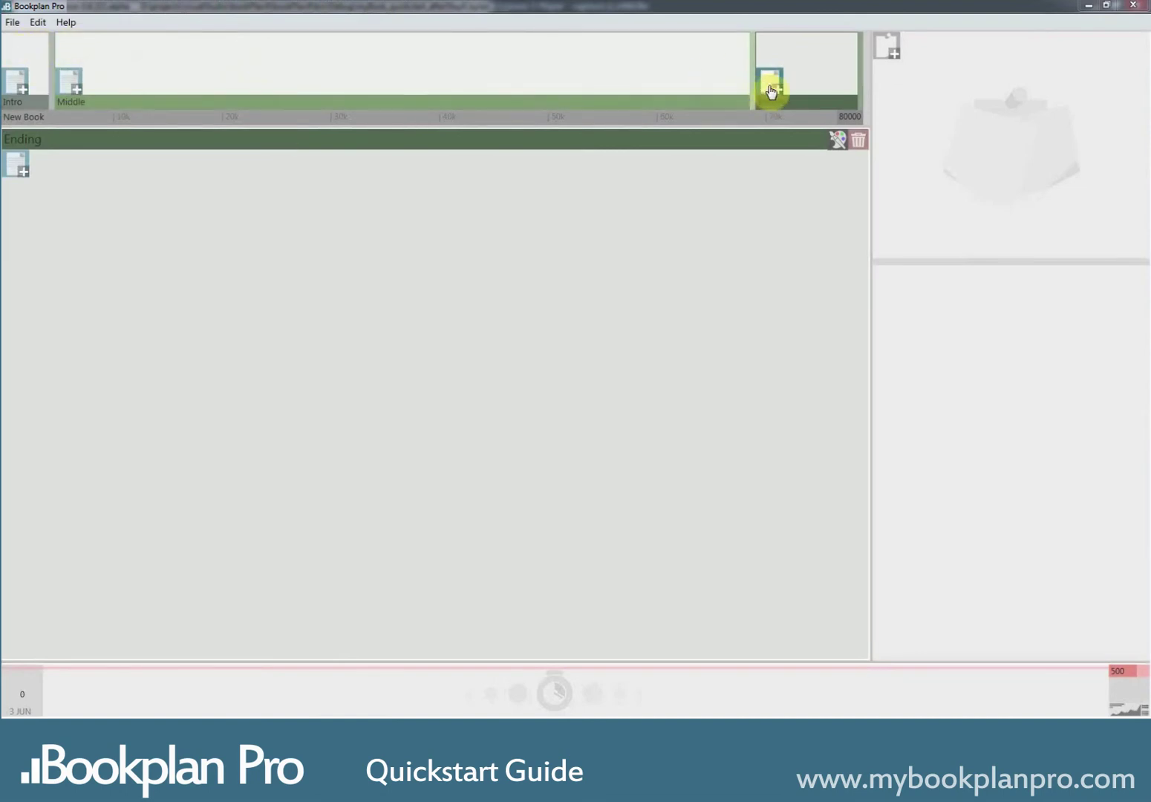
Add a scene to the Intro chapter and reduce its target word count to about 1,200
{"action": "left_click", "coordinate": [9, 83]}
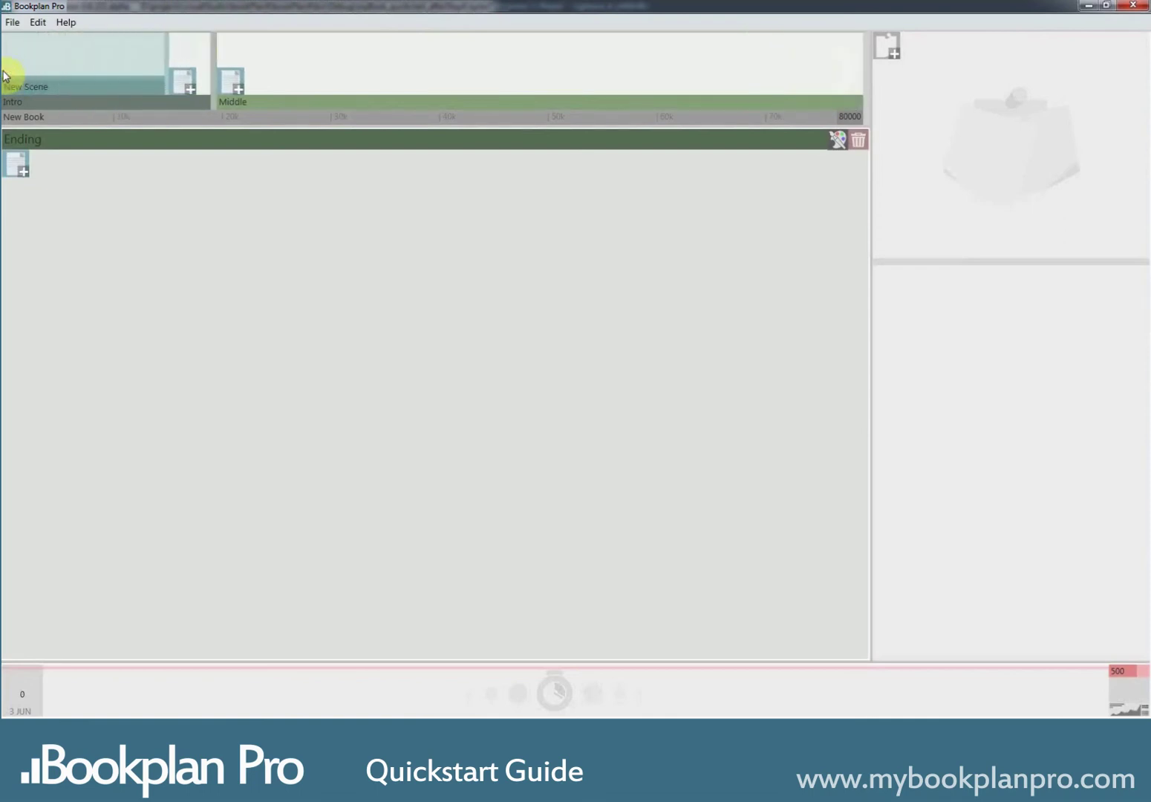
{"action": "left_click", "coordinate": [12, 68]}
{"action": "left_click", "coordinate": [837, 62]}
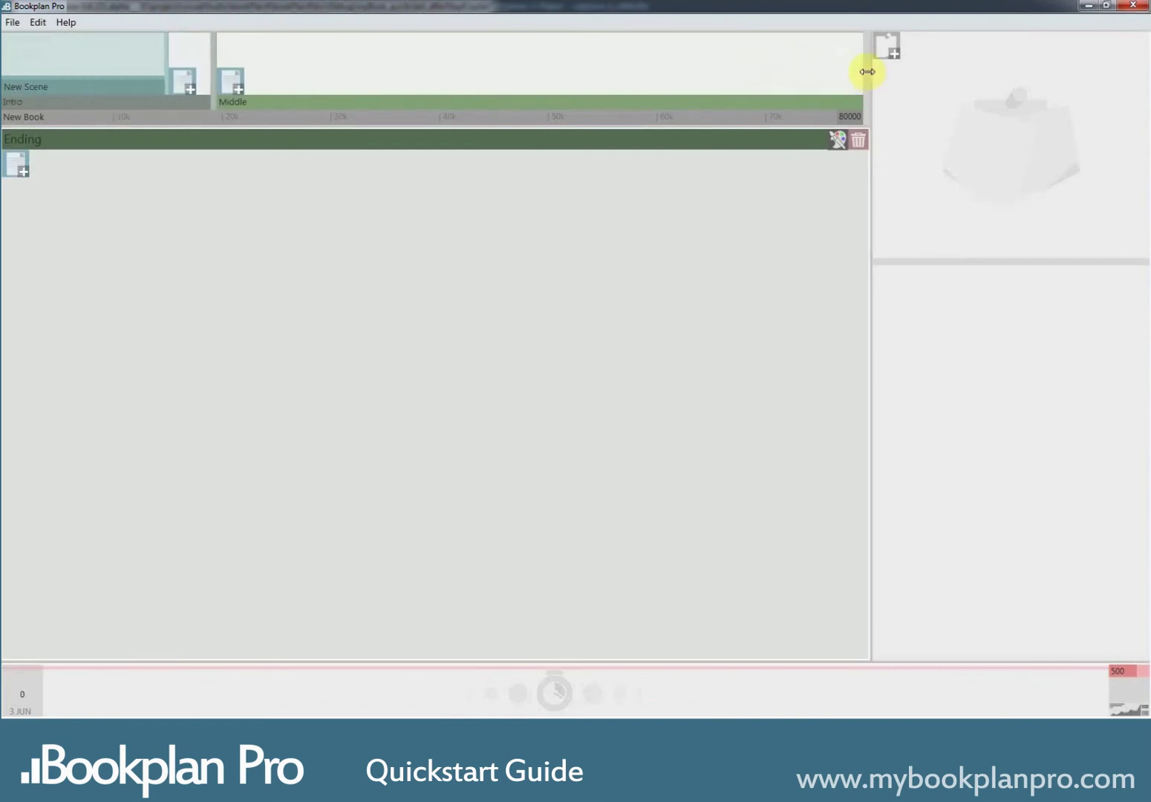
{"action": "left_click", "coordinate": [866, 71]}
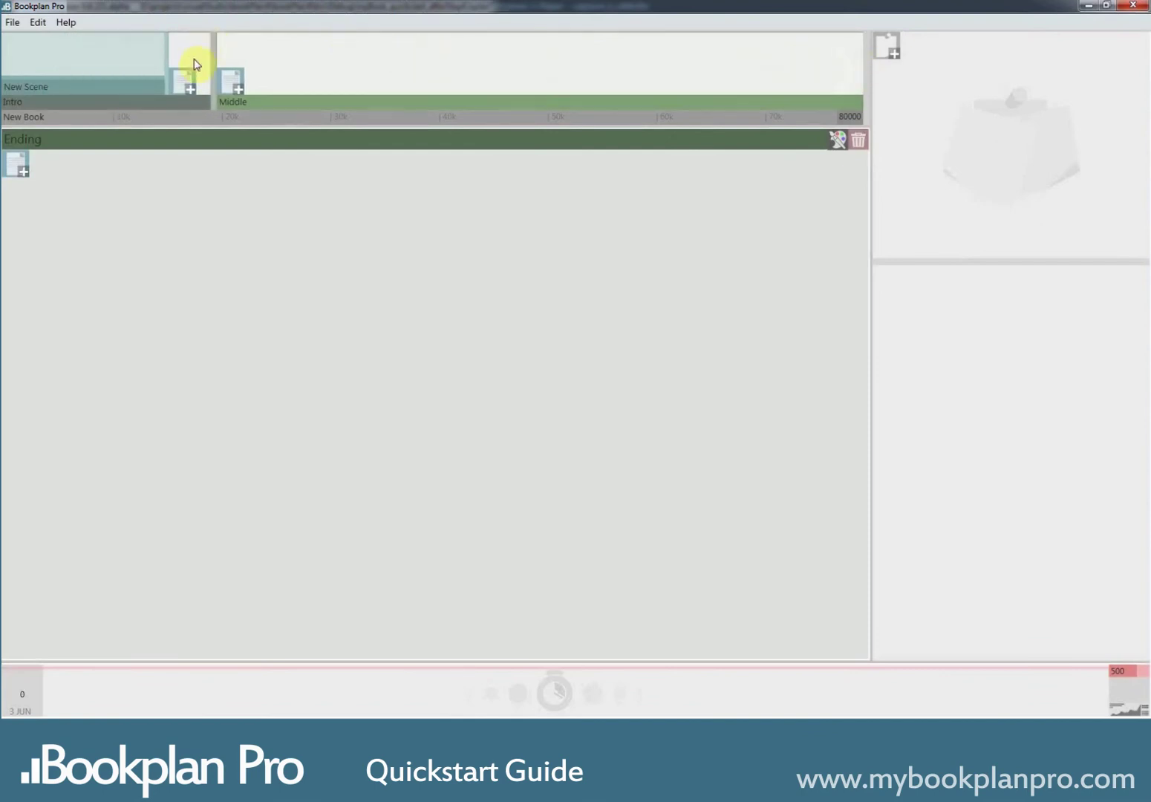
{"action": "left_click_drag", "start_coordinate": [164, 57], "coordinate": [46, 58]}
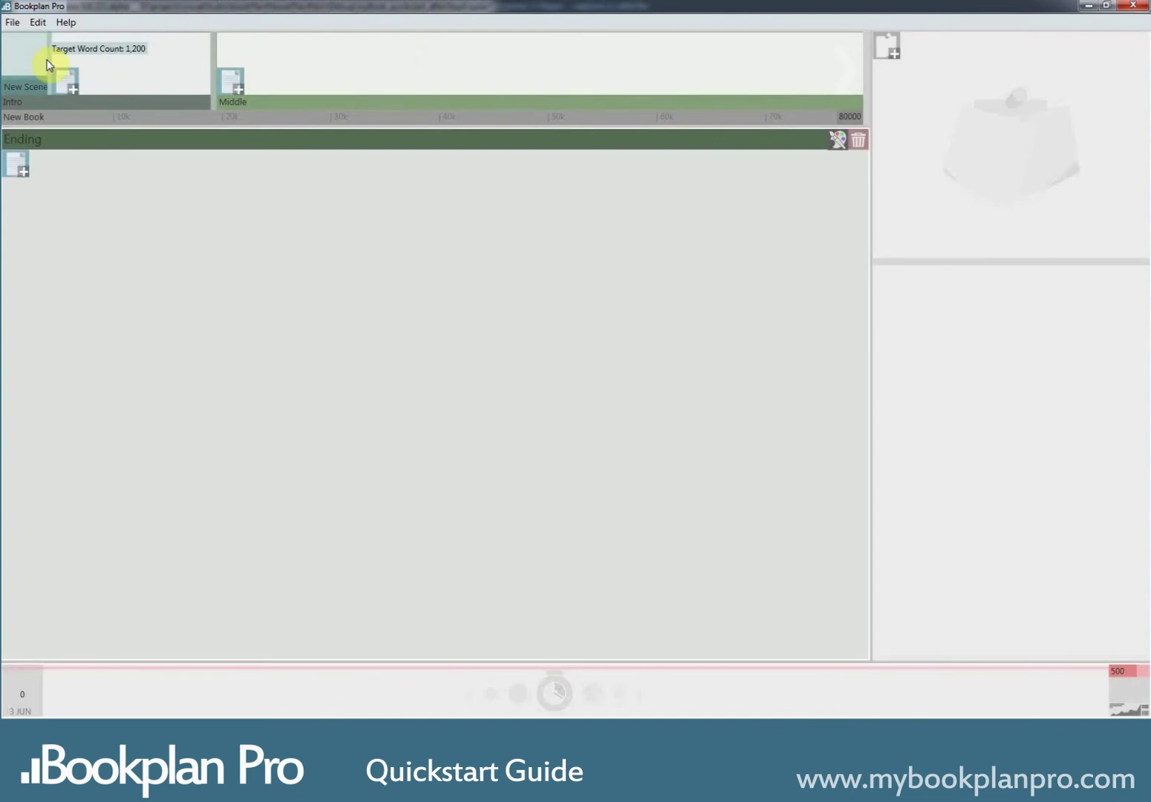
Add a second and a third scene to the Intro chapter and reduce their guide word counts
{"action": "left_click", "coordinate": [71, 83]}
{"action": "left_click_drag", "start_coordinate": [218, 64], "coordinate": [185, 77]}
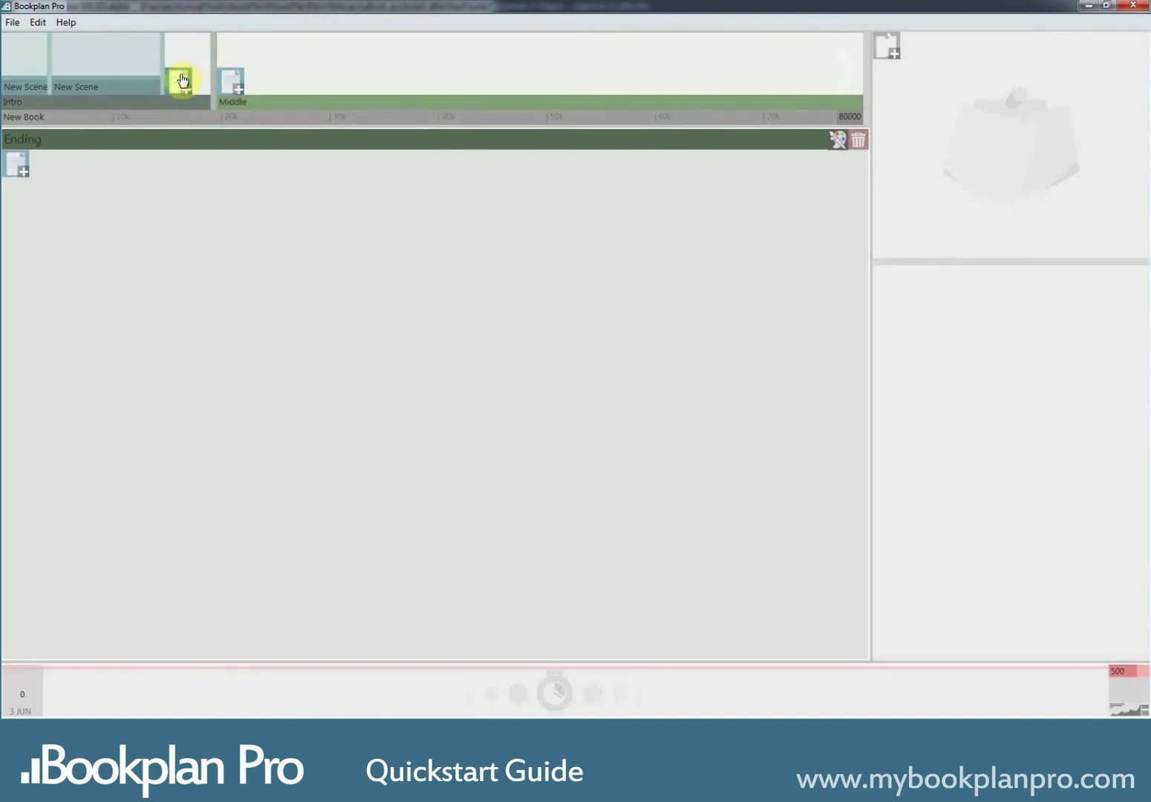
{"action": "left_click", "coordinate": [181, 80]}
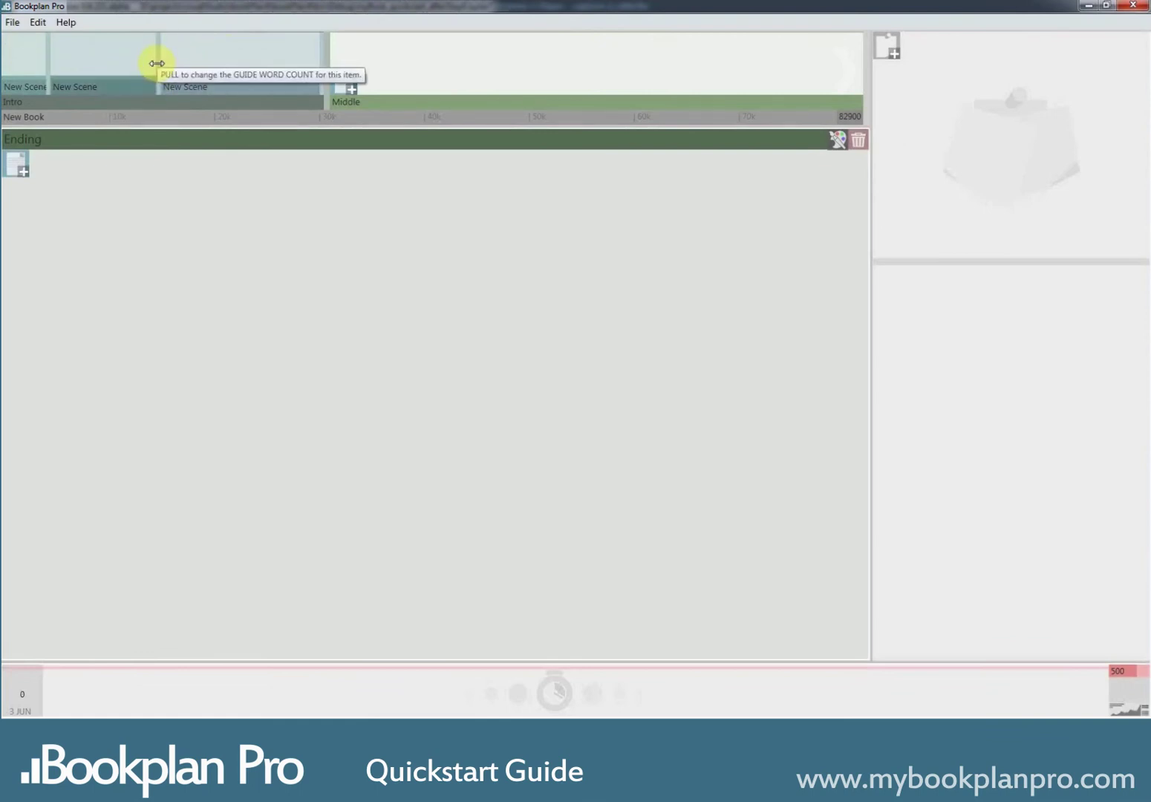
{"action": "mouse_move", "coordinate": [321, 56]}
{"action": "left_mouse_down"}
{"action": "mouse_move", "coordinate": [182, 60]}
{"action": "mouse_move", "coordinate": [320, 66]}
{"action": "left_mouse_up"}
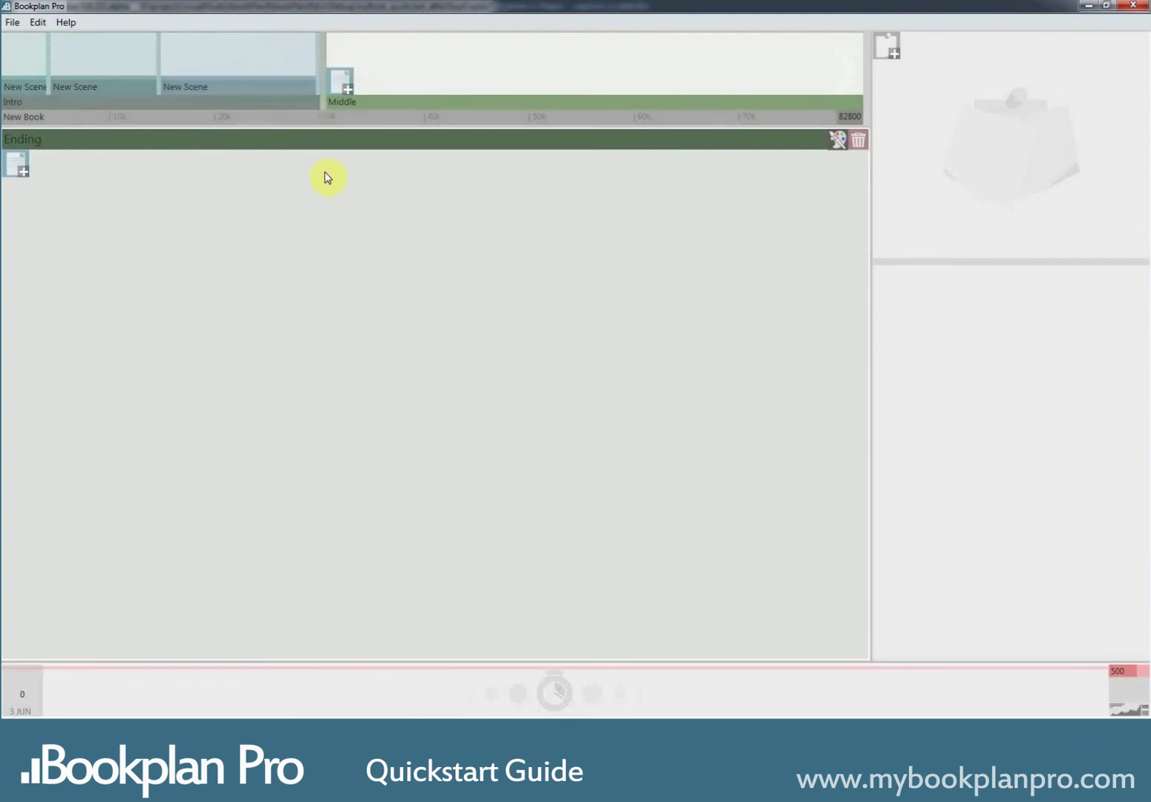
{"action": "mouse_move", "coordinate": [316, 52]}
{"action": "left_mouse_down"}
{"action": "mouse_move", "coordinate": [288, 55]}
{"action": "mouse_move", "coordinate": [308, 51]}
{"action": "left_mouse_up"}
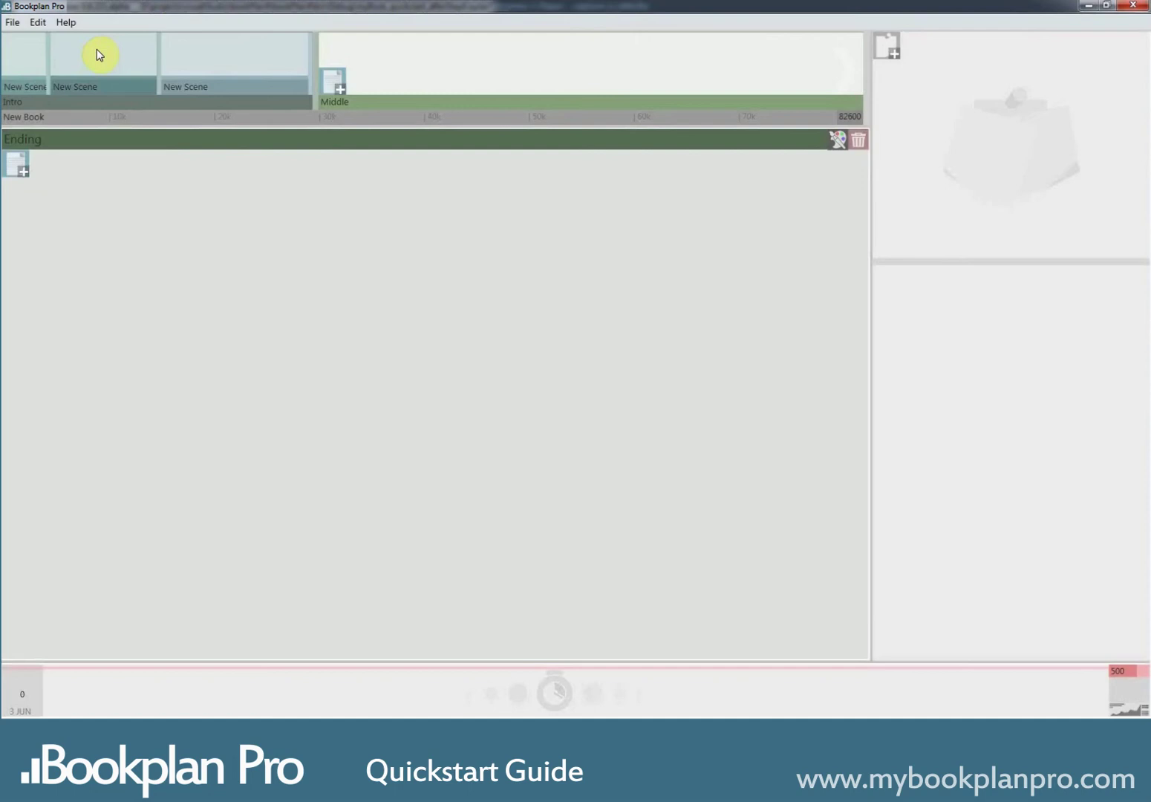
Rename the three Intro scenes, in order, as Hero, Villain and World
{"action": "left_click", "coordinate": [28, 85]}
{"action": "type", "text": "Hero"}
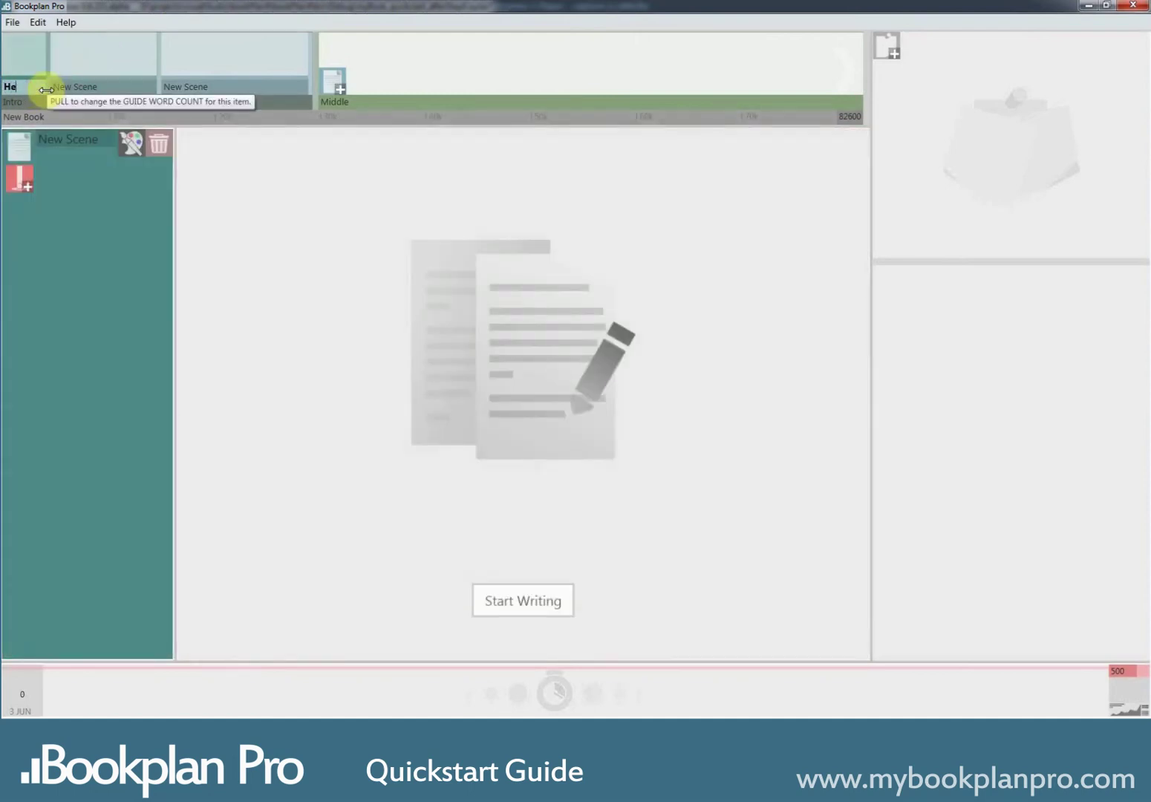
{"action": "left_click", "coordinate": [69, 87]}
{"action": "type", "text": "Villain"}
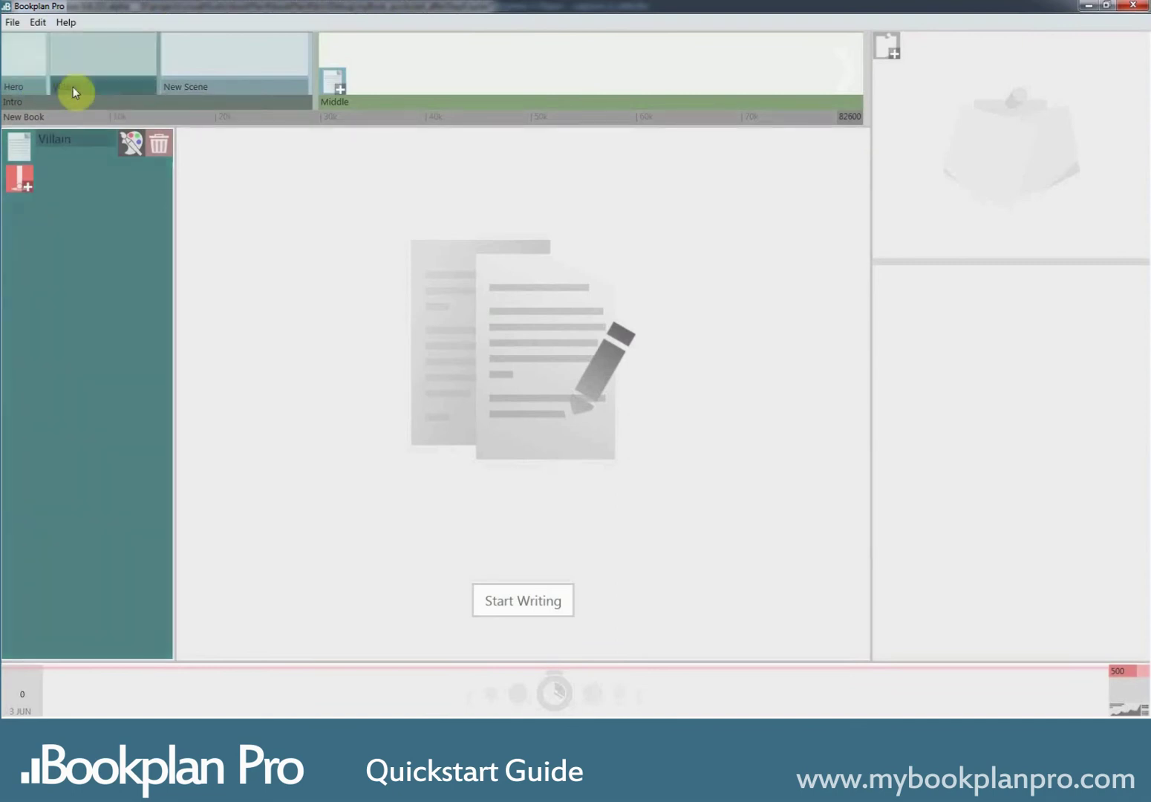
{"action": "left_click", "coordinate": [190, 86]}
{"action": "type", "text": "World"}
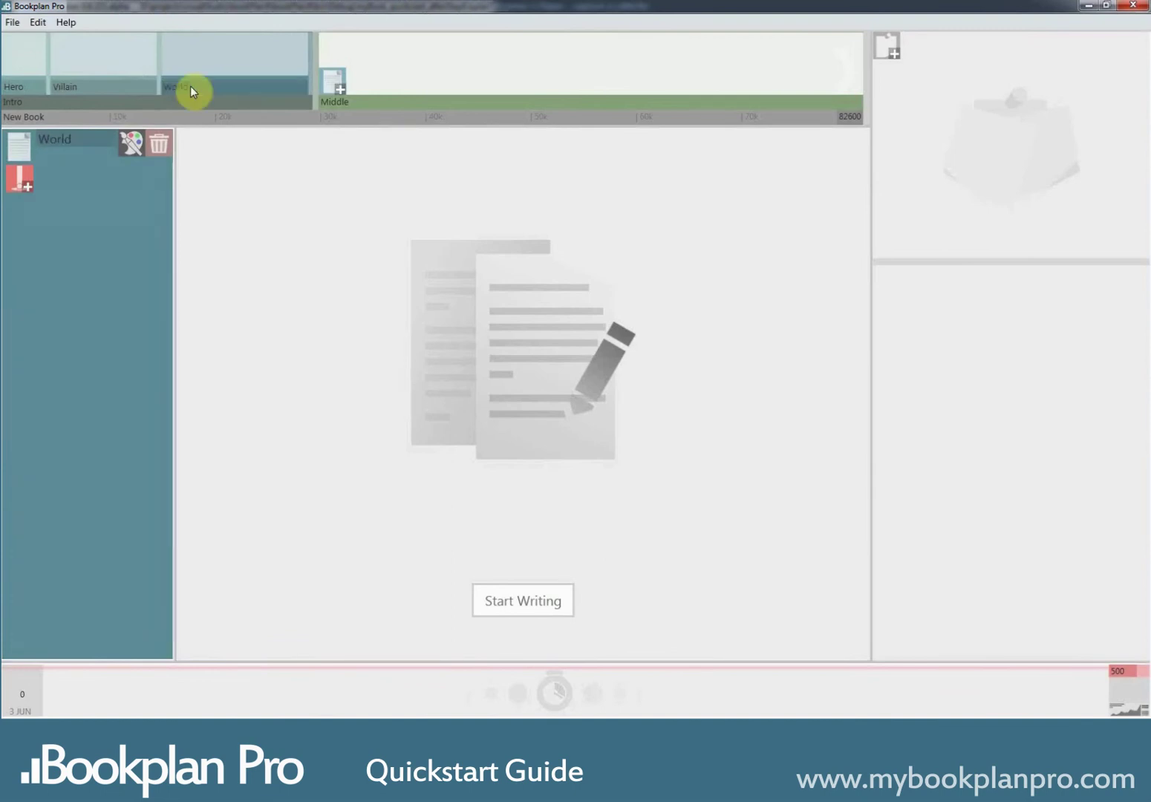
{"action": "key", "text": "Return"}
Reduce the guide word counts of the Hero and Villain scenes and move the Villain scene into the Middle chapter
{"action": "left_click_drag", "start_coordinate": [49, 52], "coordinate": [41, 53]}
{"action": "left_click_drag", "start_coordinate": [158, 57], "coordinate": [204, 70]}
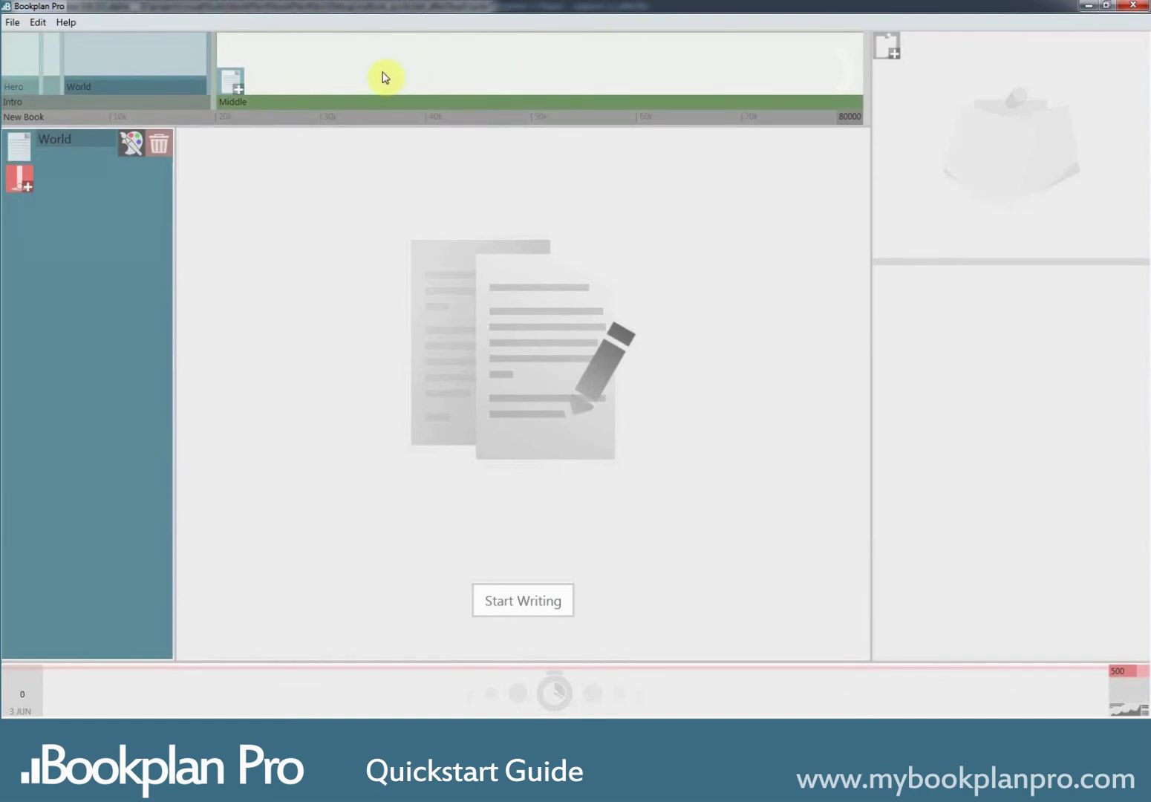
{"action": "left_click", "coordinate": [53, 87]}
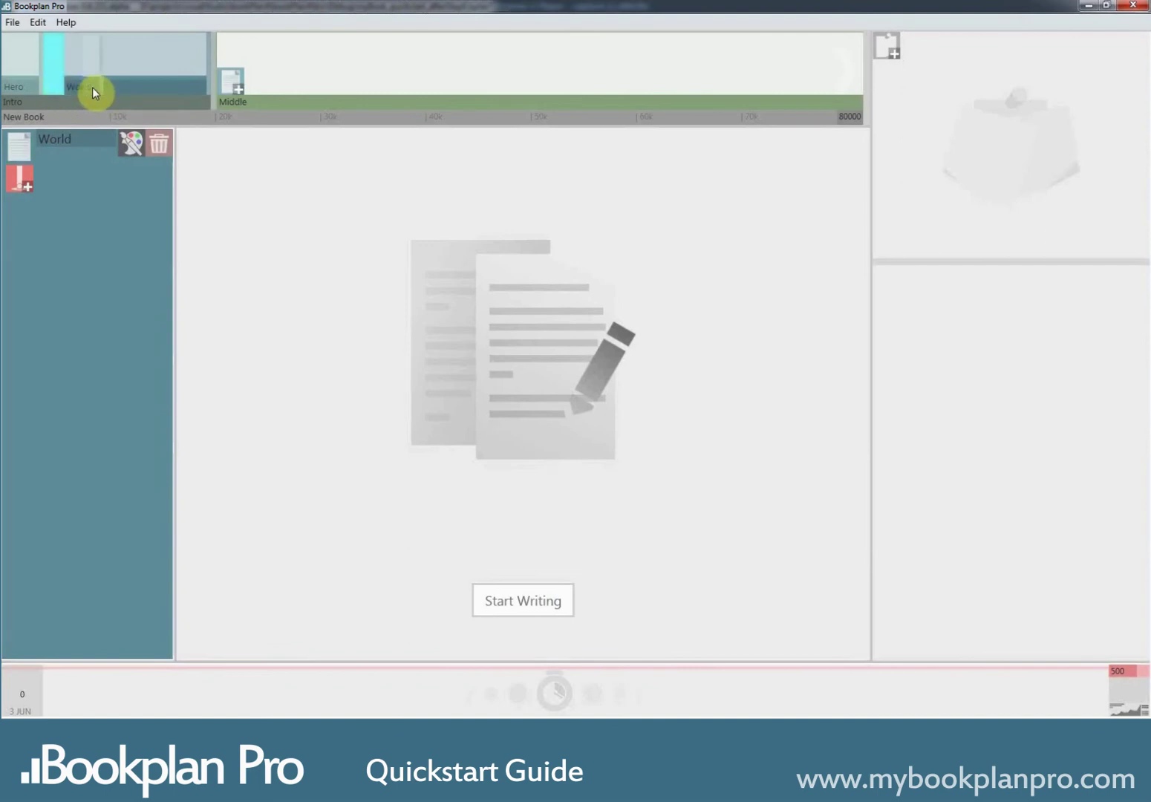
{"action": "left_click", "coordinate": [232, 84]}
{"action": "left_click_drag", "start_coordinate": [231, 86], "coordinate": [231, 87]}
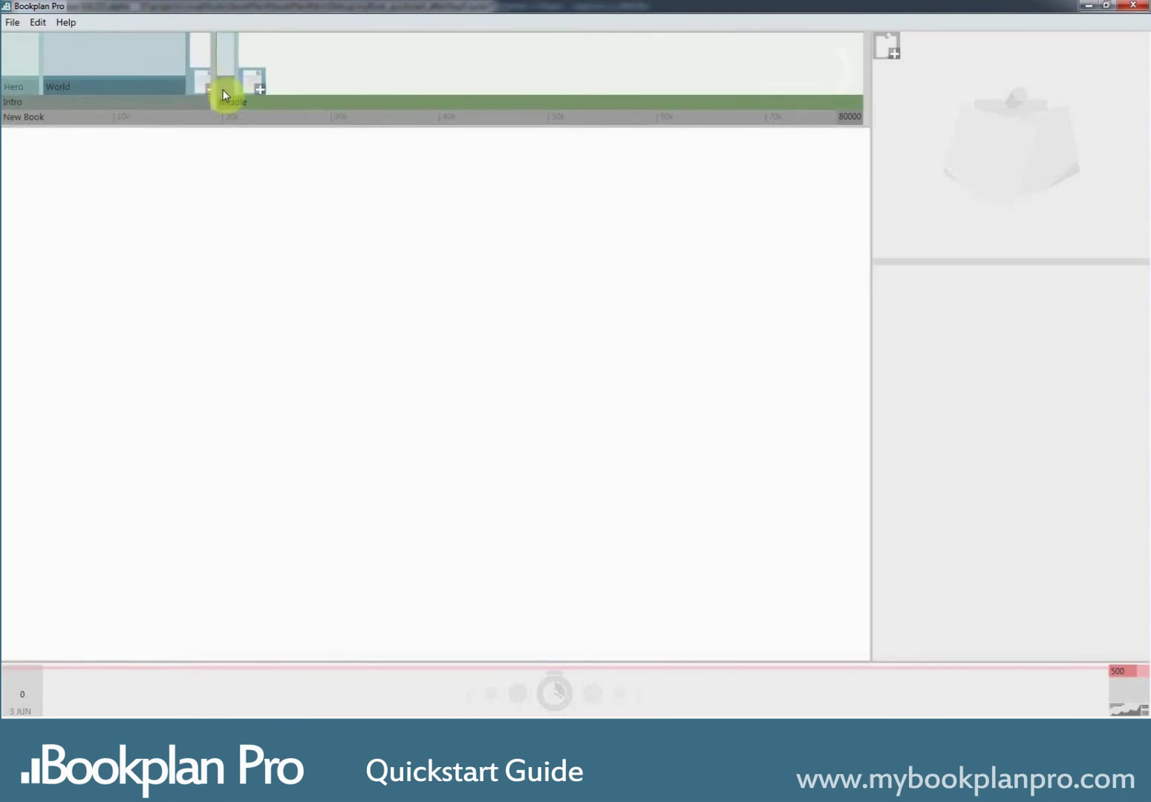
{"action": "left_click", "coordinate": [224, 89]}
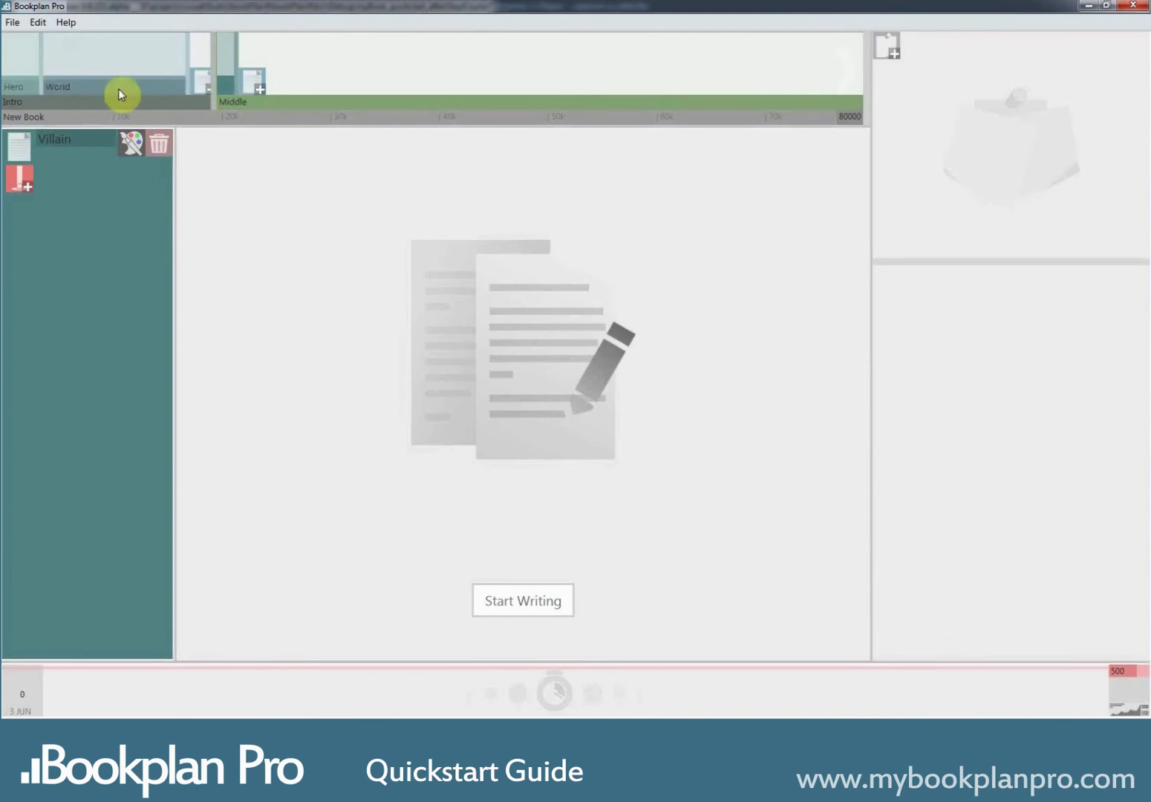
{"action": "left_click", "coordinate": [233, 87]}
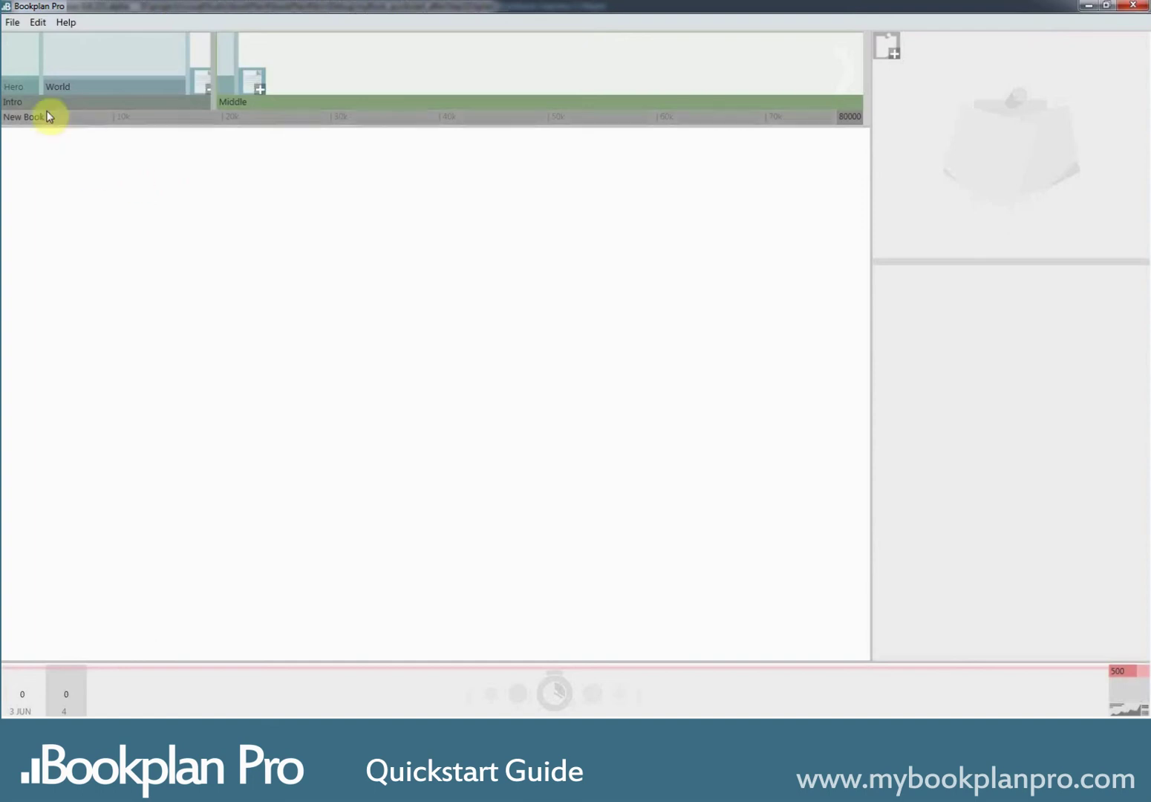
Open the Hero scene and add a new story beat to it
{"action": "left_click", "coordinate": [20, 89]}
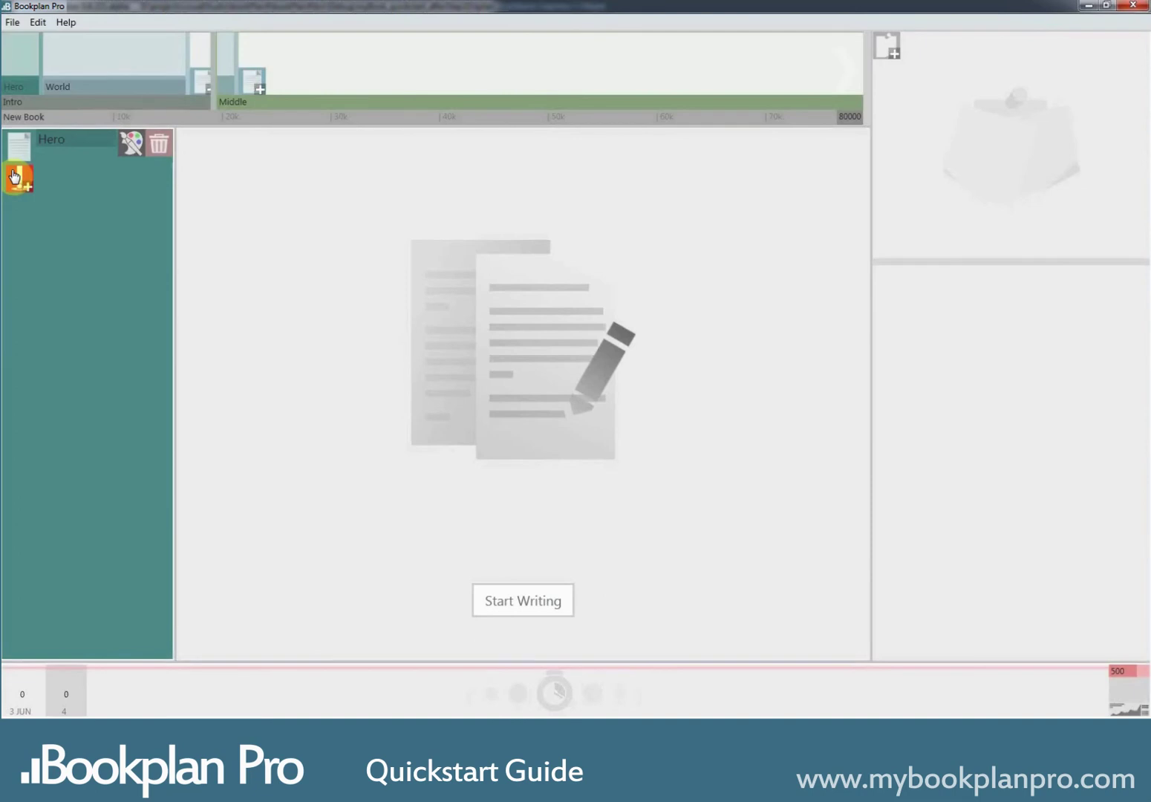
{"action": "left_click", "coordinate": [29, 195]}
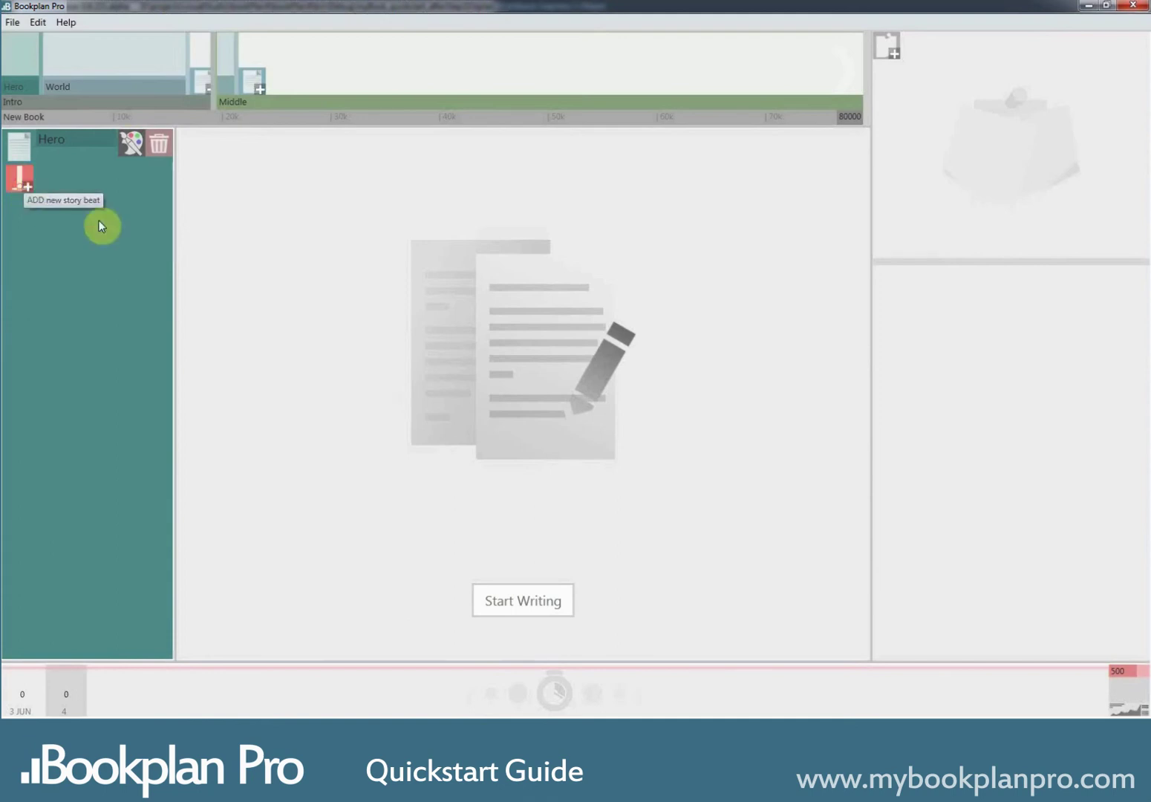
{"action": "left_click", "coordinate": [38, 176]}
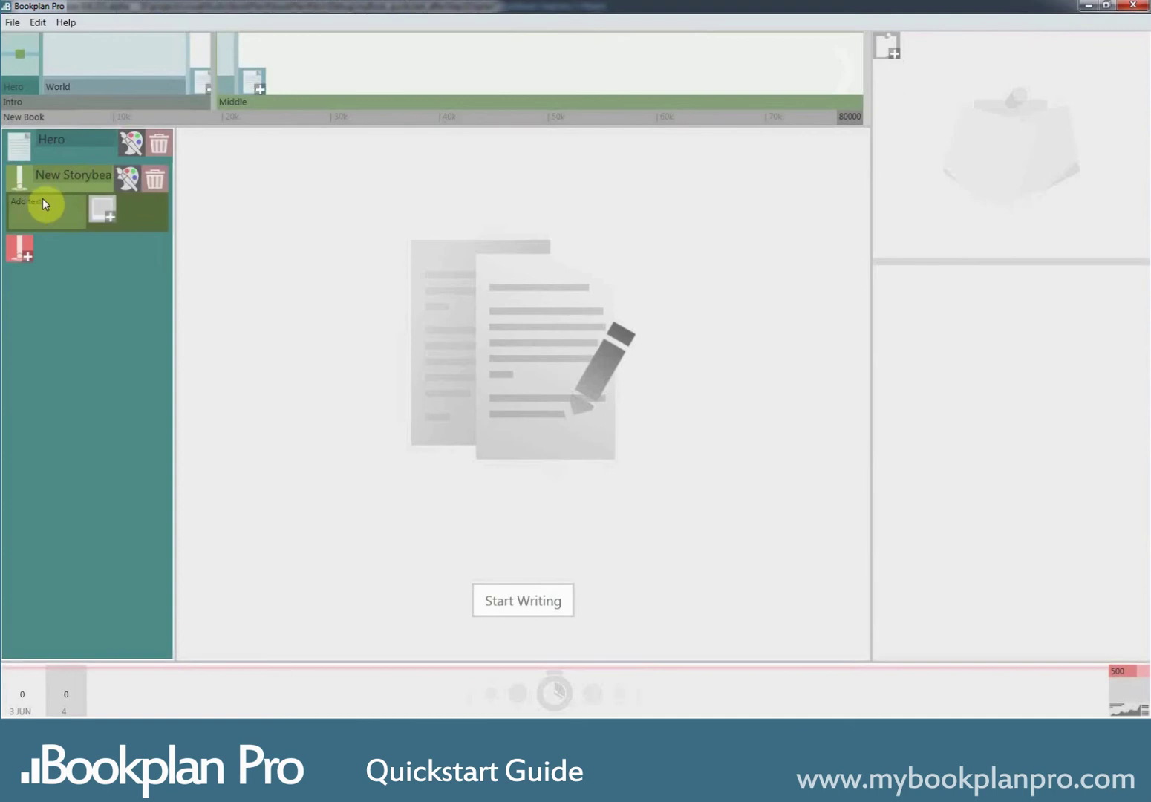
Replace the story beat's placeholder text with the lines "- wake up", "- have breakfast" and "- go to work"
{"action": "left_click_drag", "start_coordinate": [173, 215], "coordinate": [196, 213]}
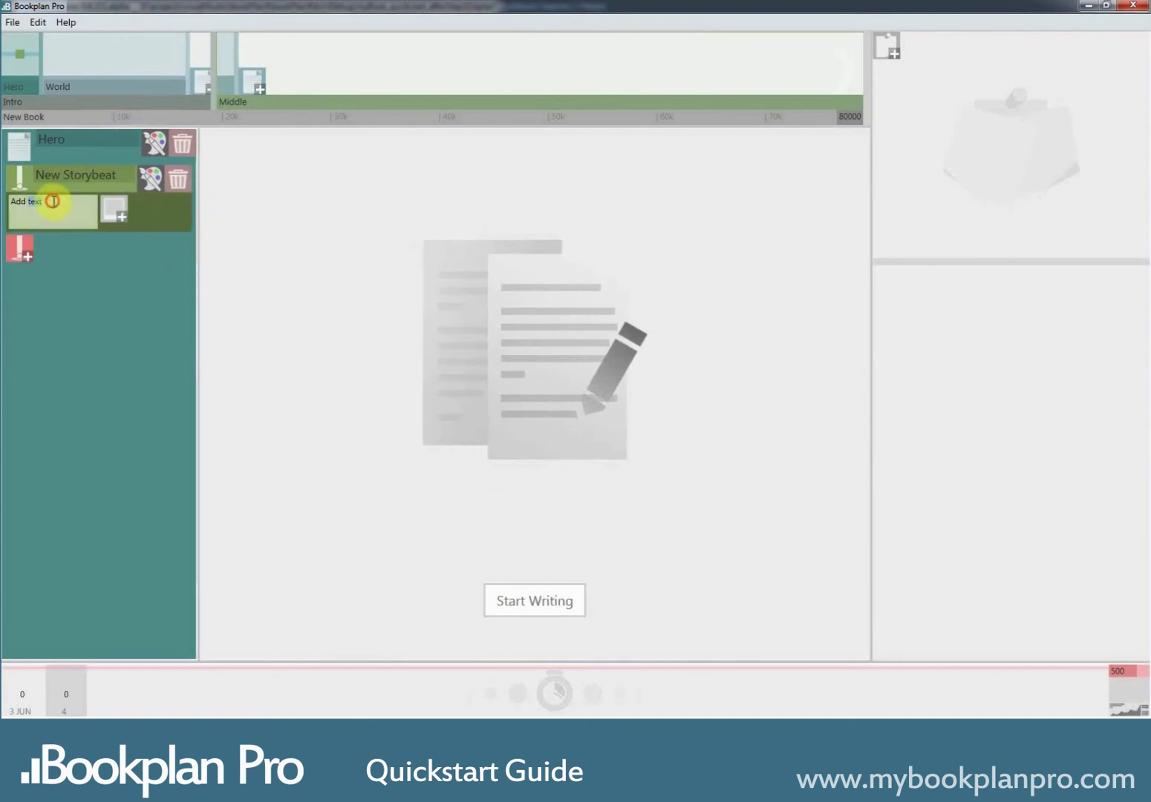
{"action": "left_click_drag", "start_coordinate": [50, 200], "coordinate": [6, 204]}
{"action": "type", "text": "- wake"}
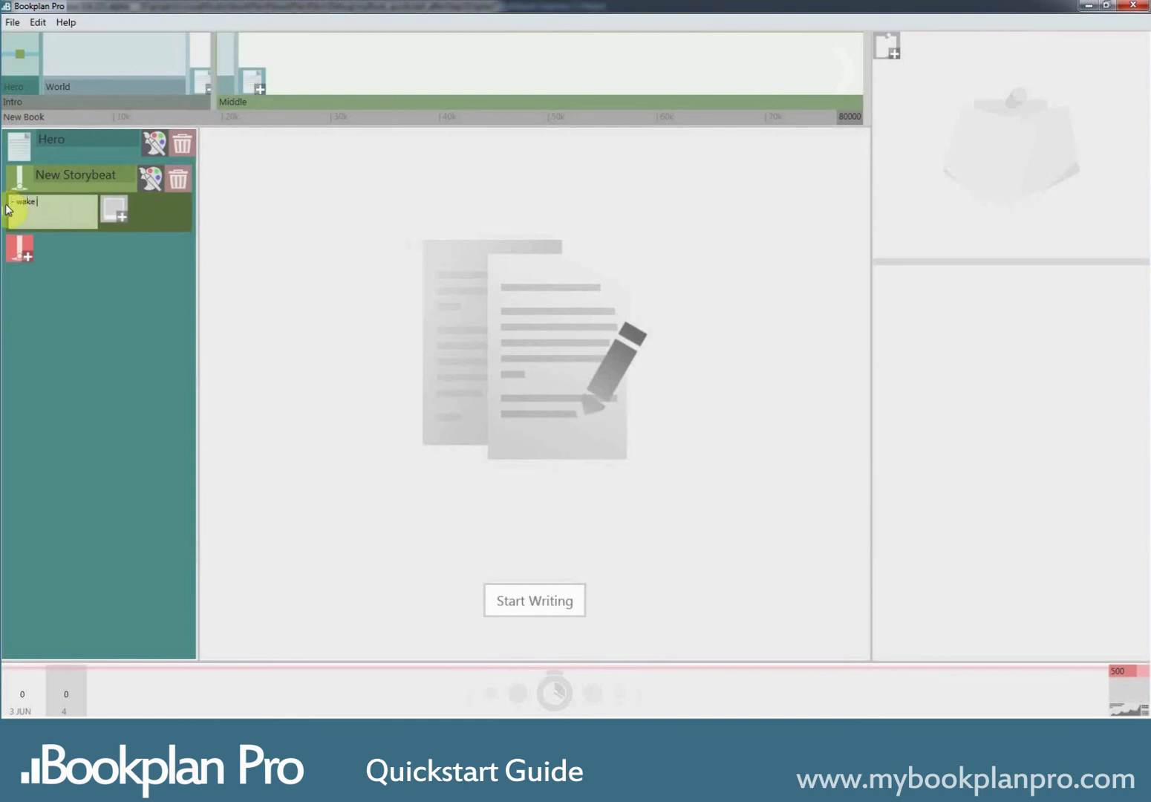
{"action": "type", "text": " up - have breakfast "}
{"action": "type", "text": "- go to work"}
{"action": "key", "text": "Return"}
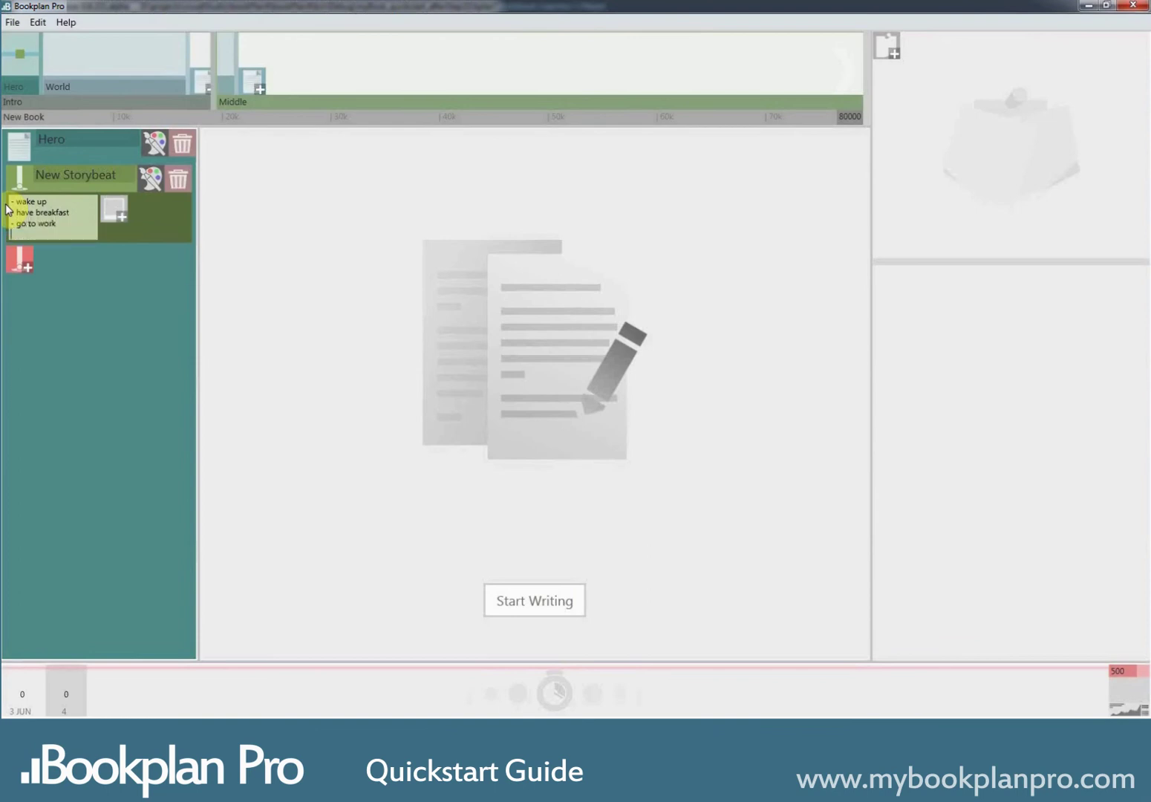
{"action": "left_click", "coordinate": [103, 296]}
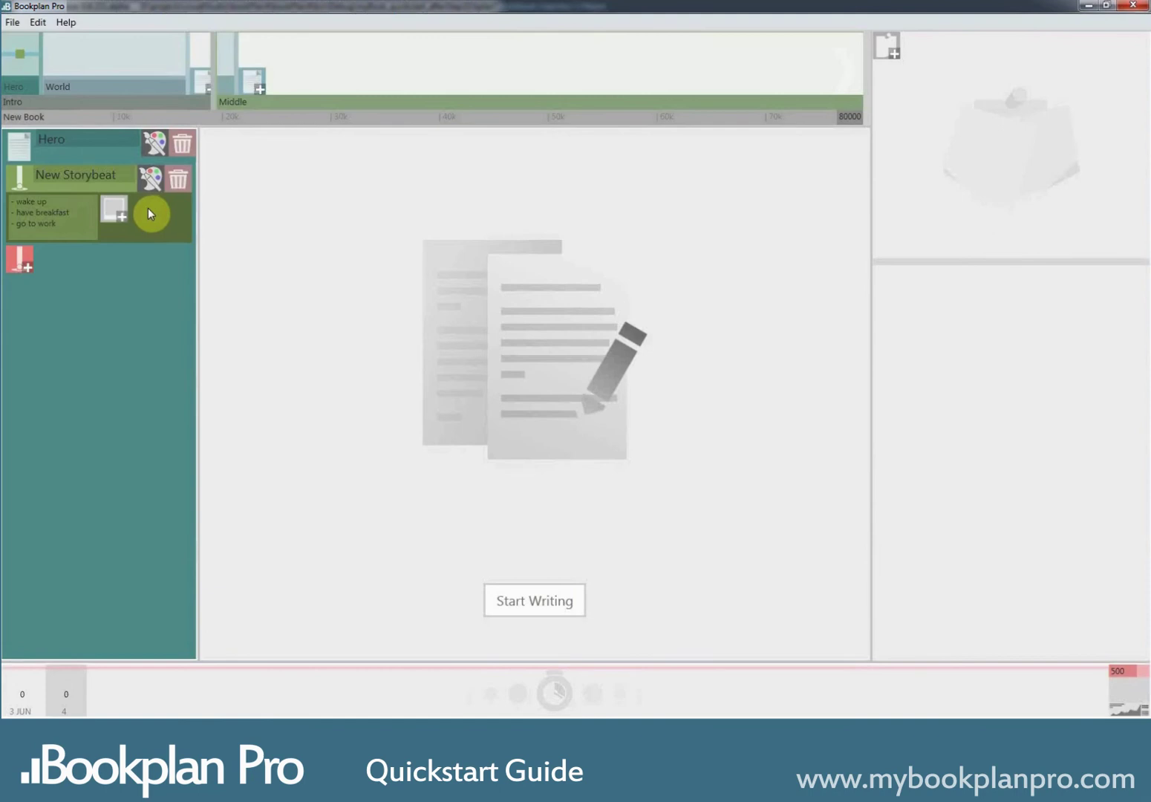
Add the image sunrise.jpg to the Hero scene's story beat
{"action": "left_click", "coordinate": [109, 208]}
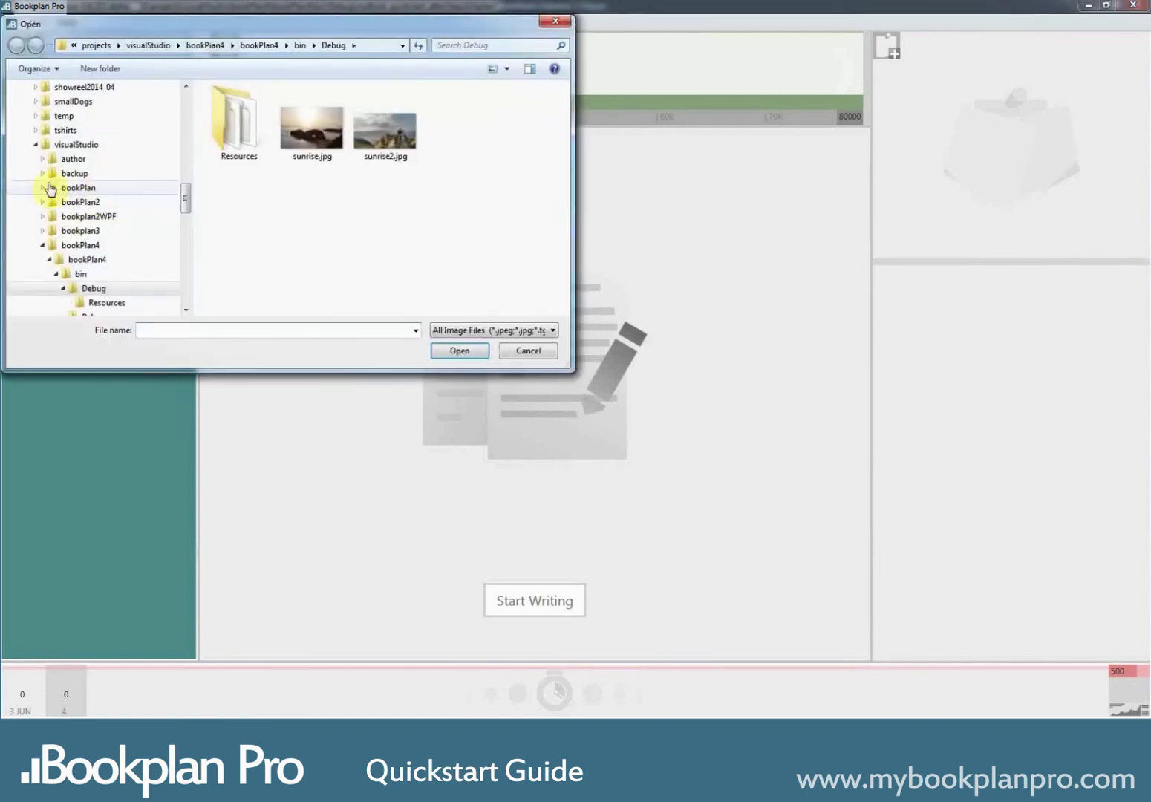
{"action": "left_click", "coordinate": [311, 148]}
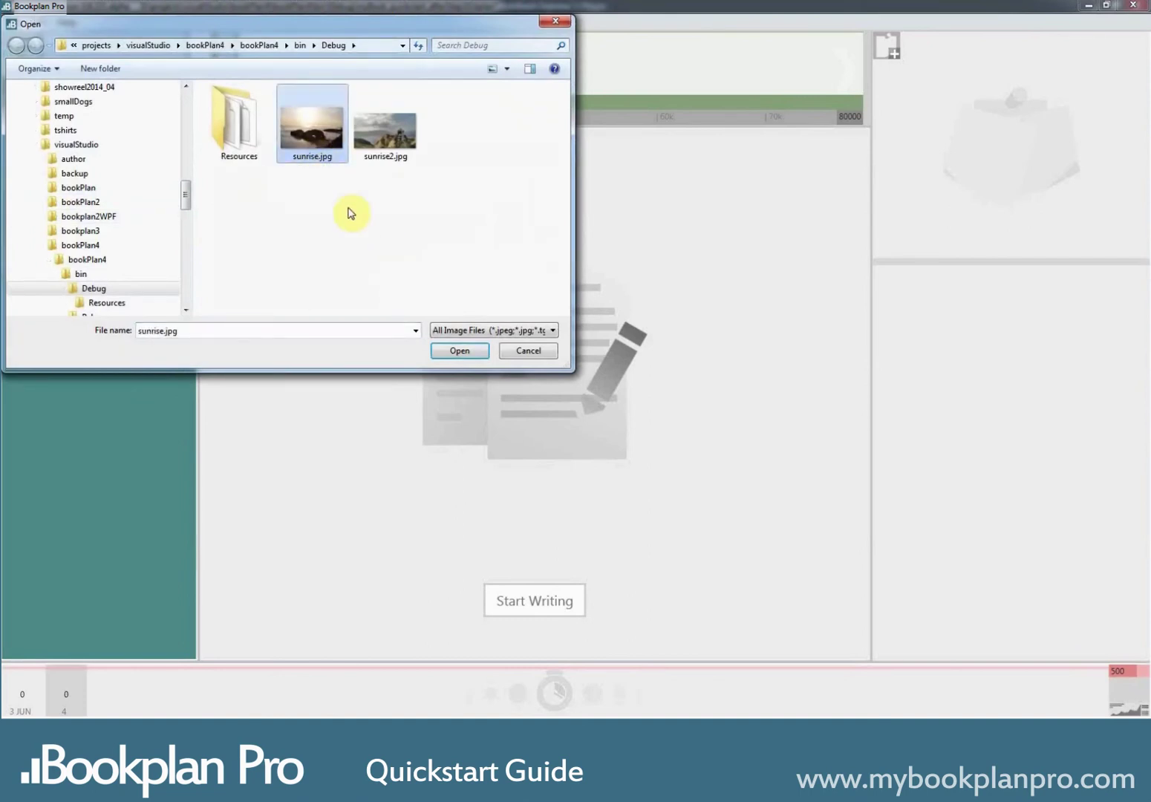
{"action": "left_click", "coordinate": [471, 352]}
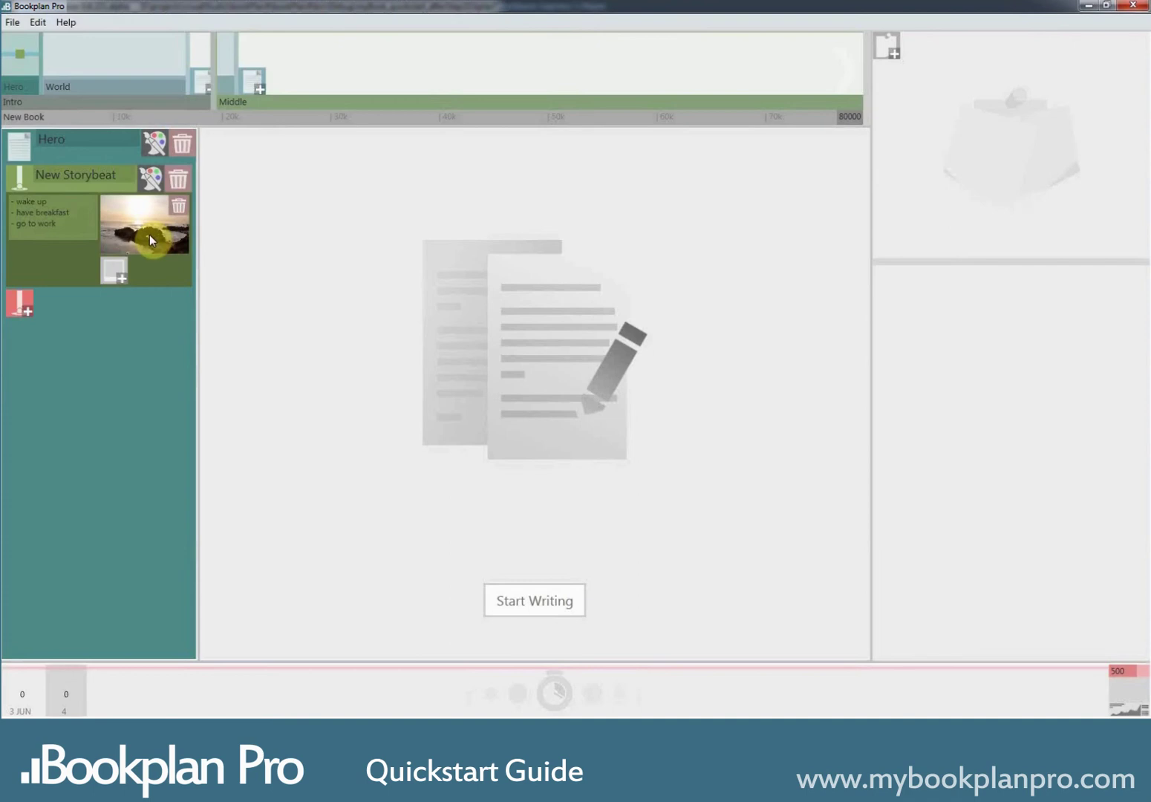
{"action": "mouse_move", "coordinate": [149, 235]}
{"action": "left_mouse_down"}
{"action": "mouse_move", "coordinate": [150, 290]}
{"action": "mouse_move", "coordinate": [149, 243]}
{"action": "left_mouse_up"}
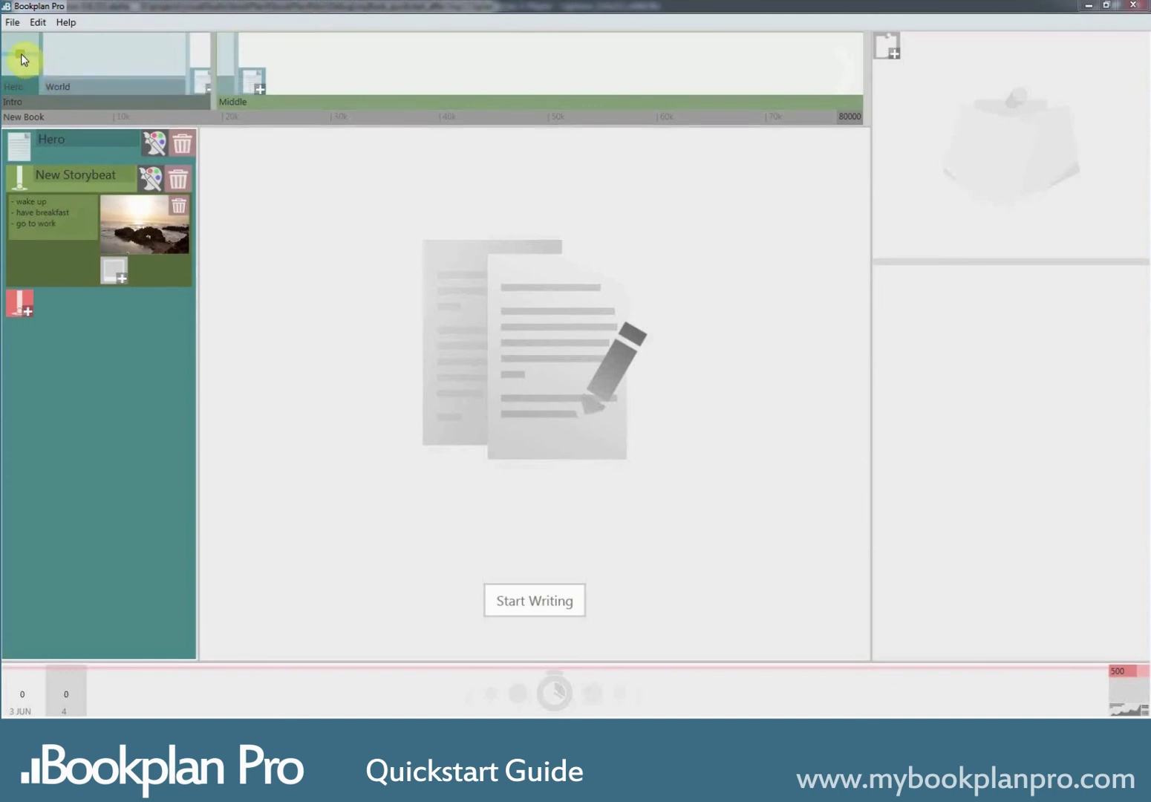
Add a second story beat to the Hero scene and increase the scene's guide word count
{"action": "left_click", "coordinate": [20, 303]}
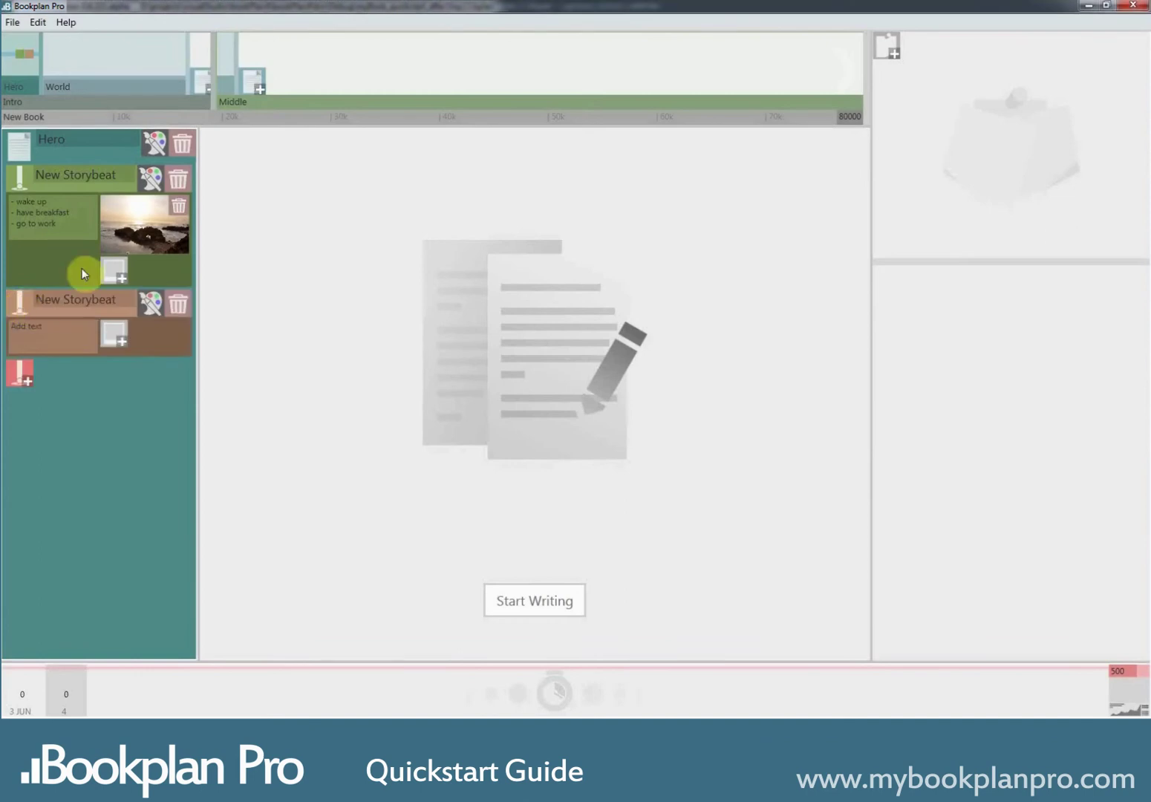
{"action": "left_click_drag", "start_coordinate": [40, 41], "coordinate": [102, 45]}
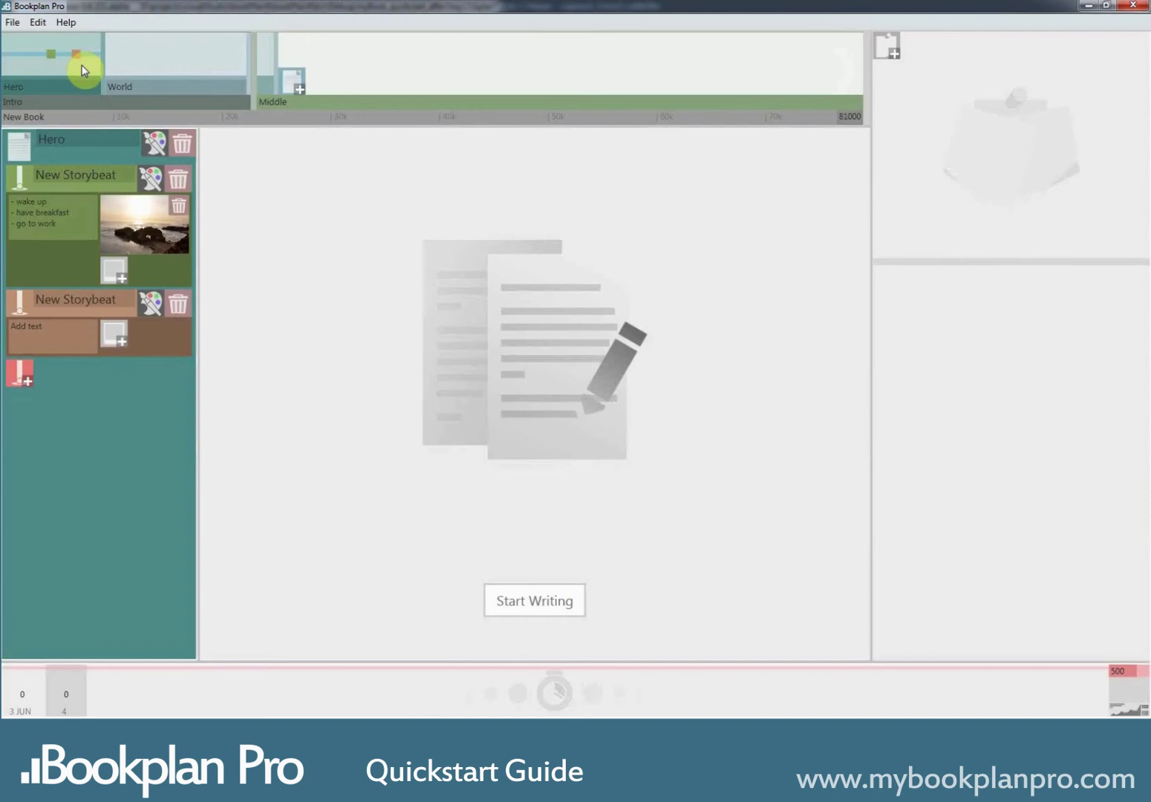
Rearrange the Hero scene's two story beats on its timeline, with the new beat second and higher than the first
{"action": "left_click_drag", "start_coordinate": [78, 54], "coordinate": [31, 55]}
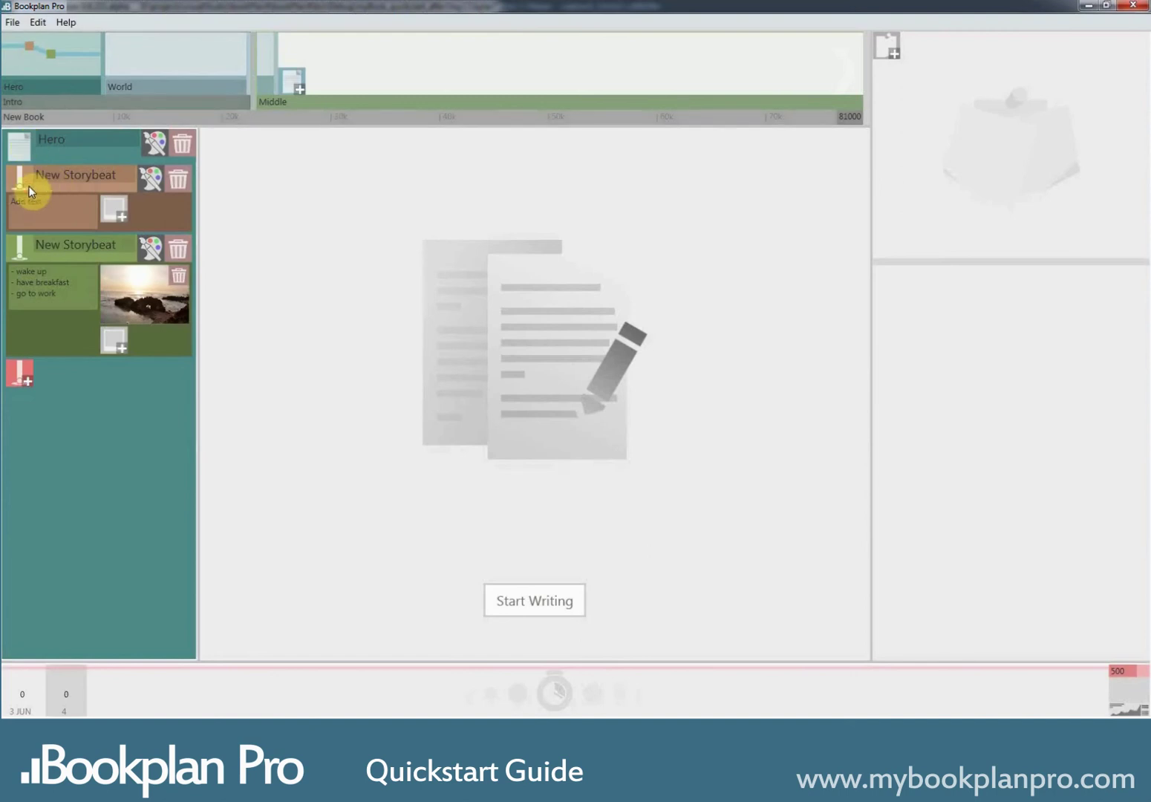
{"action": "mouse_move", "coordinate": [150, 203]}
{"action": "left_mouse_down"}
{"action": "mouse_move", "coordinate": [165, 342]}
{"action": "mouse_move", "coordinate": [157, 207]}
{"action": "left_mouse_up"}
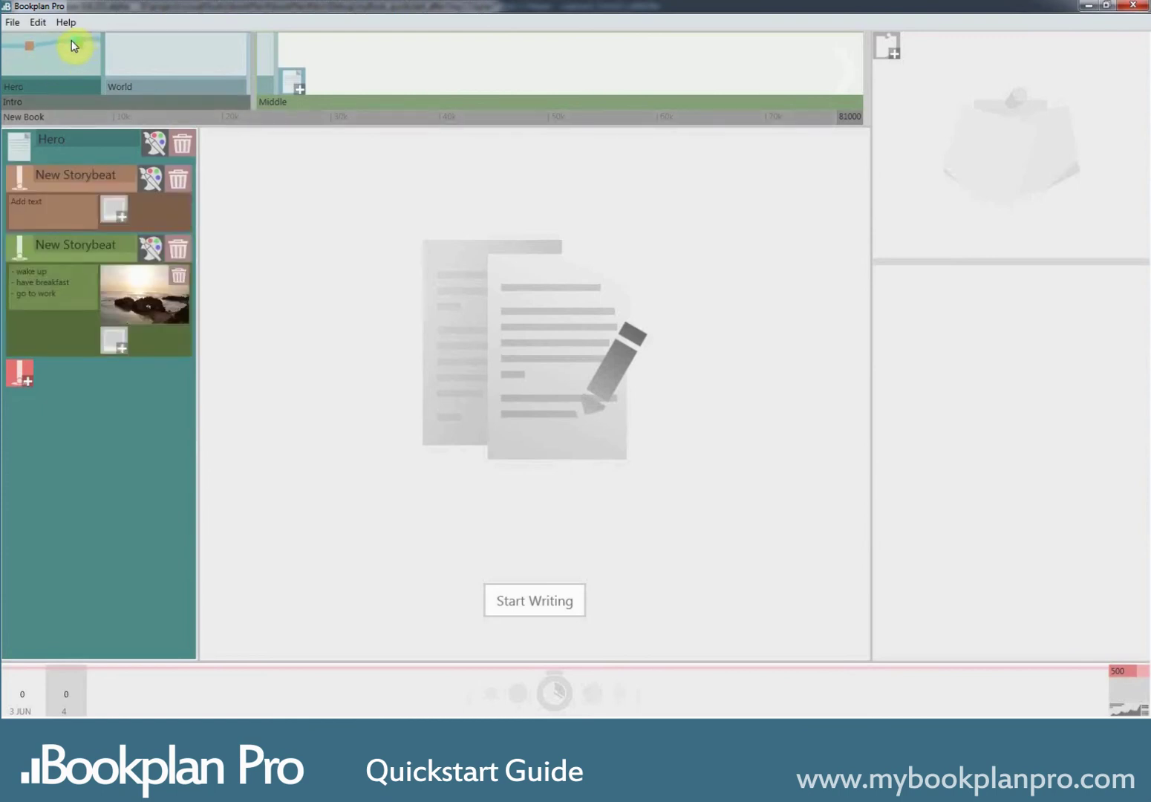
{"action": "left_click_drag", "start_coordinate": [30, 52], "coordinate": [77, 61]}
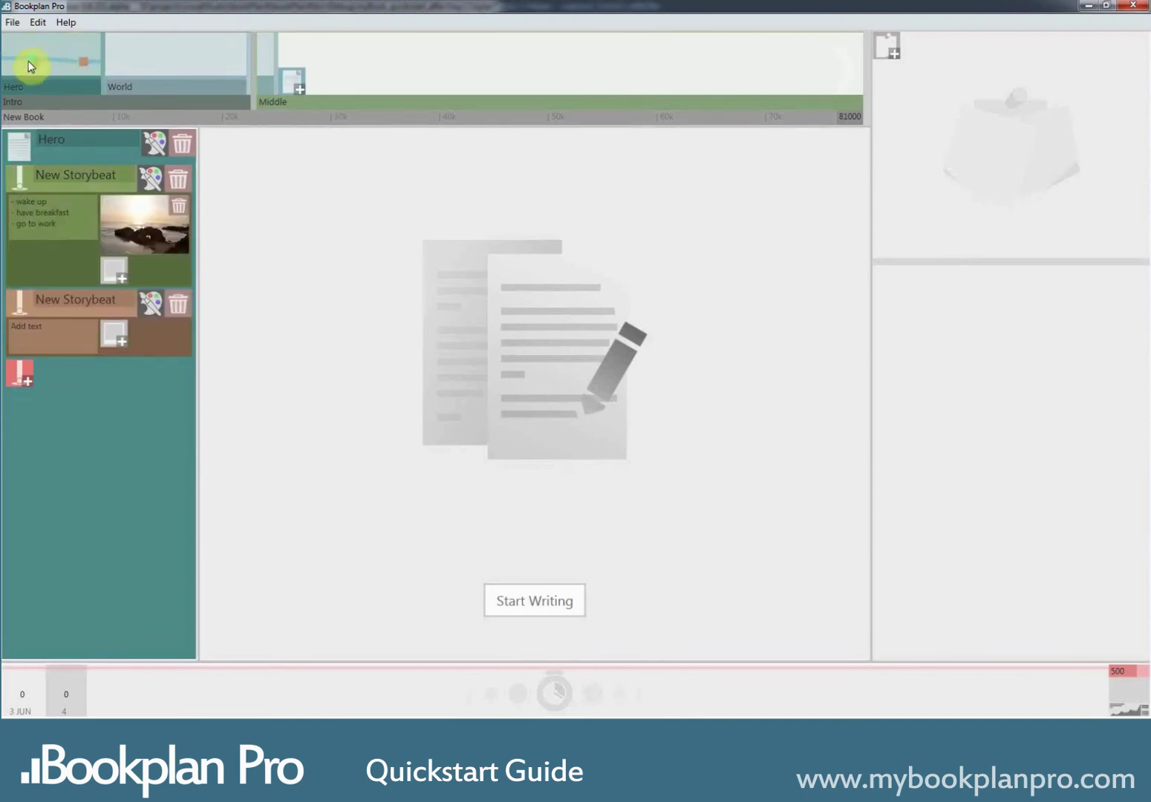
{"action": "mouse_move", "coordinate": [84, 58]}
{"action": "left_mouse_down"}
{"action": "mouse_move", "coordinate": [87, 41]}
{"action": "mouse_move", "coordinate": [85, 81]}
{"action": "mouse_move", "coordinate": [84, 52]}
{"action": "left_mouse_up"}
{"action": "left_click_drag", "start_coordinate": [85, 46], "coordinate": [85, 36]}
{"action": "mouse_move", "coordinate": [69, 59]}
{"action": "left_mouse_down"}
{"action": "mouse_move", "coordinate": [83, 44]}
{"action": "mouse_move", "coordinate": [83, 55]}
{"action": "left_mouse_up"}
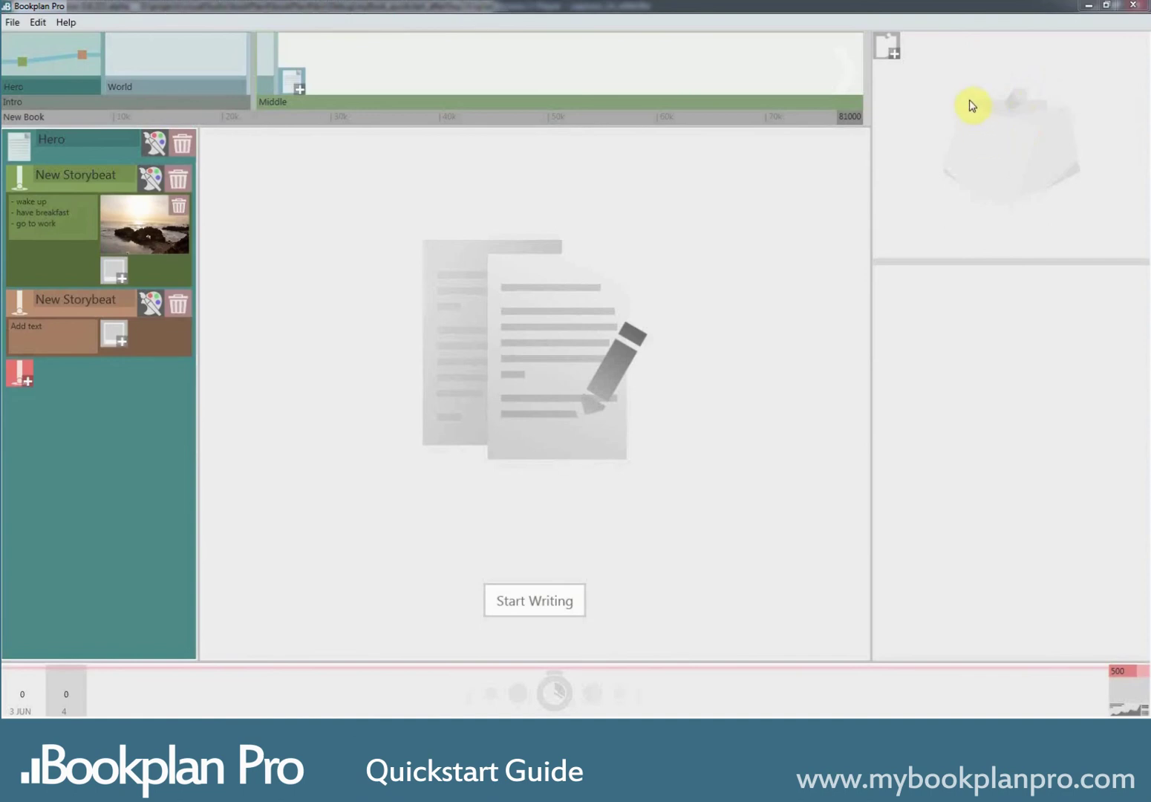
Create three new notes and move the first one to the end of the row
{"action": "left_click", "coordinate": [881, 53]}
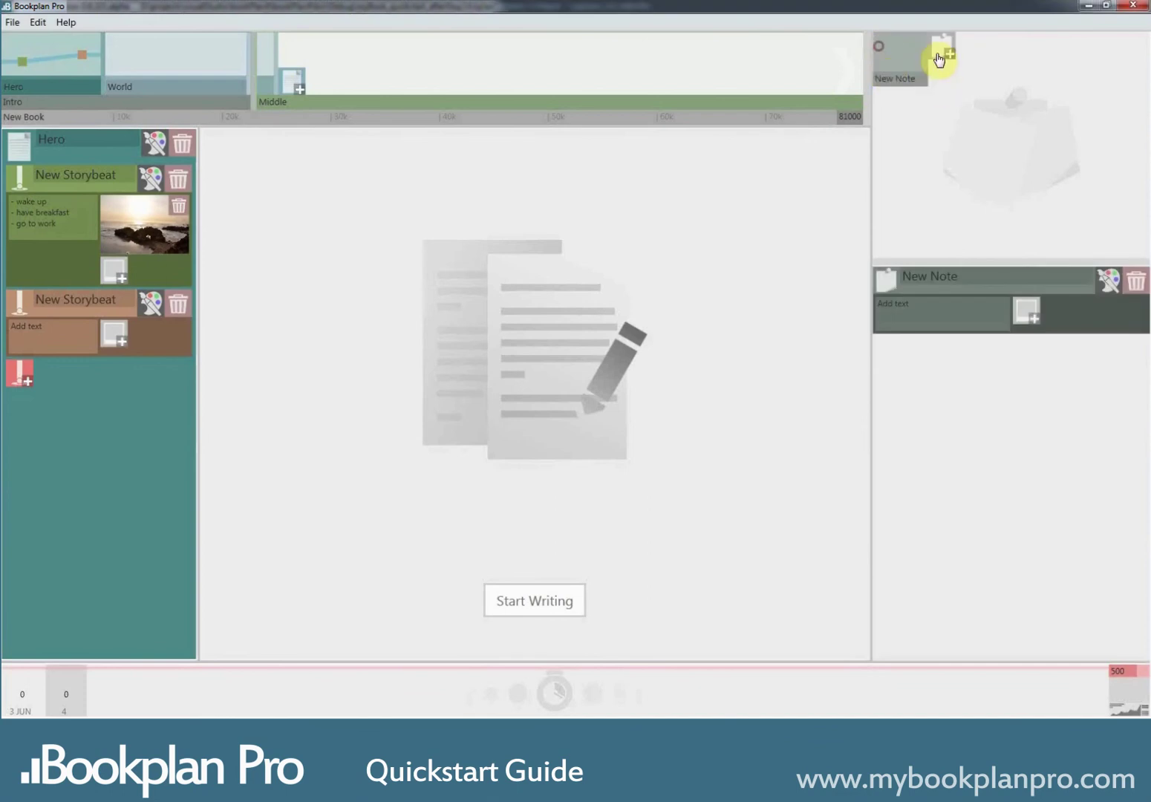
{"action": "left_click", "coordinate": [940, 50]}
{"action": "left_click", "coordinate": [996, 49]}
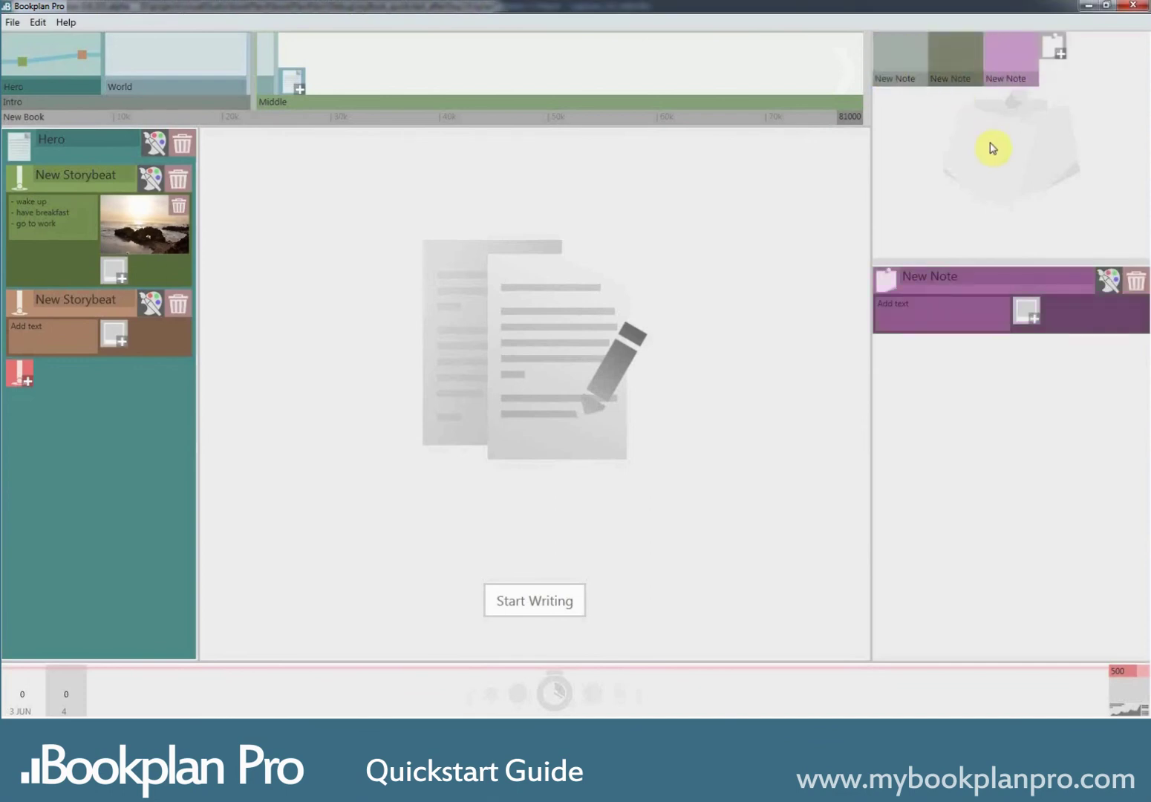
{"action": "left_click_drag", "start_coordinate": [886, 55], "coordinate": [1004, 54]}
Rename the first note in the row to "Our Hero"
{"action": "double_click", "coordinate": [901, 82]}
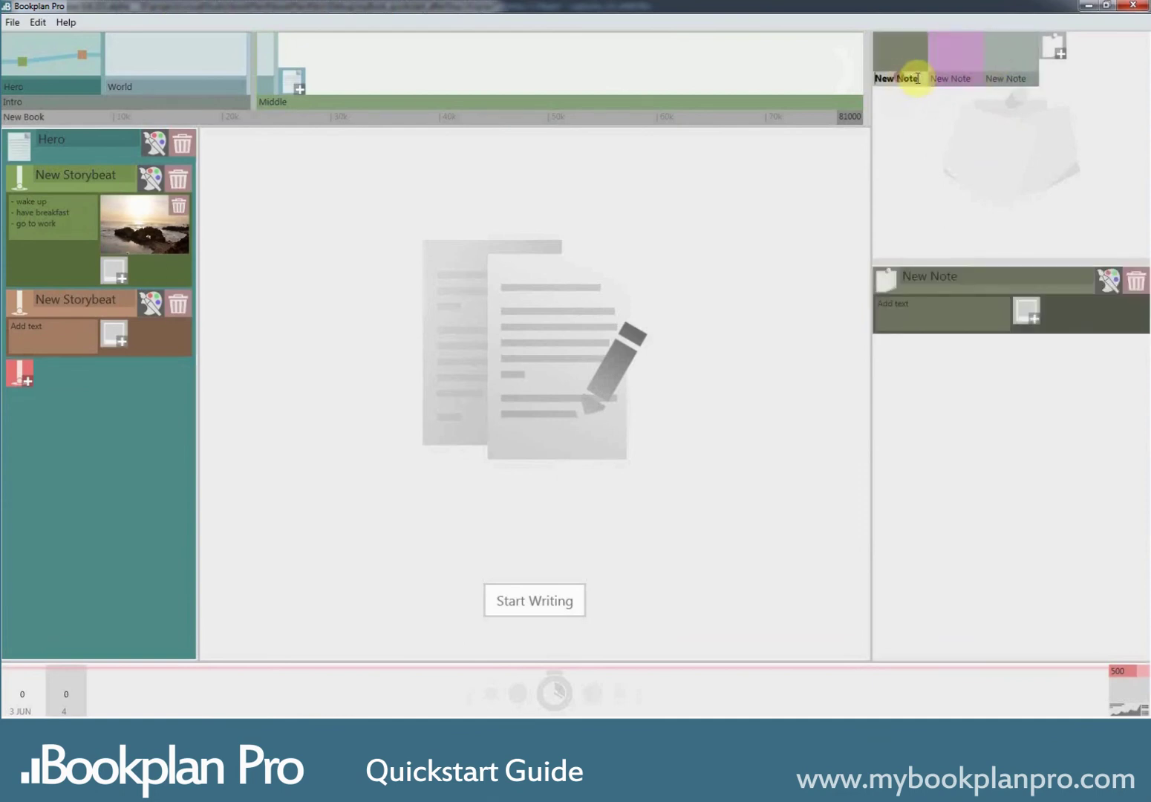
{"action": "type", "text": "Our Hero"}
{"action": "key", "text": "Return"}
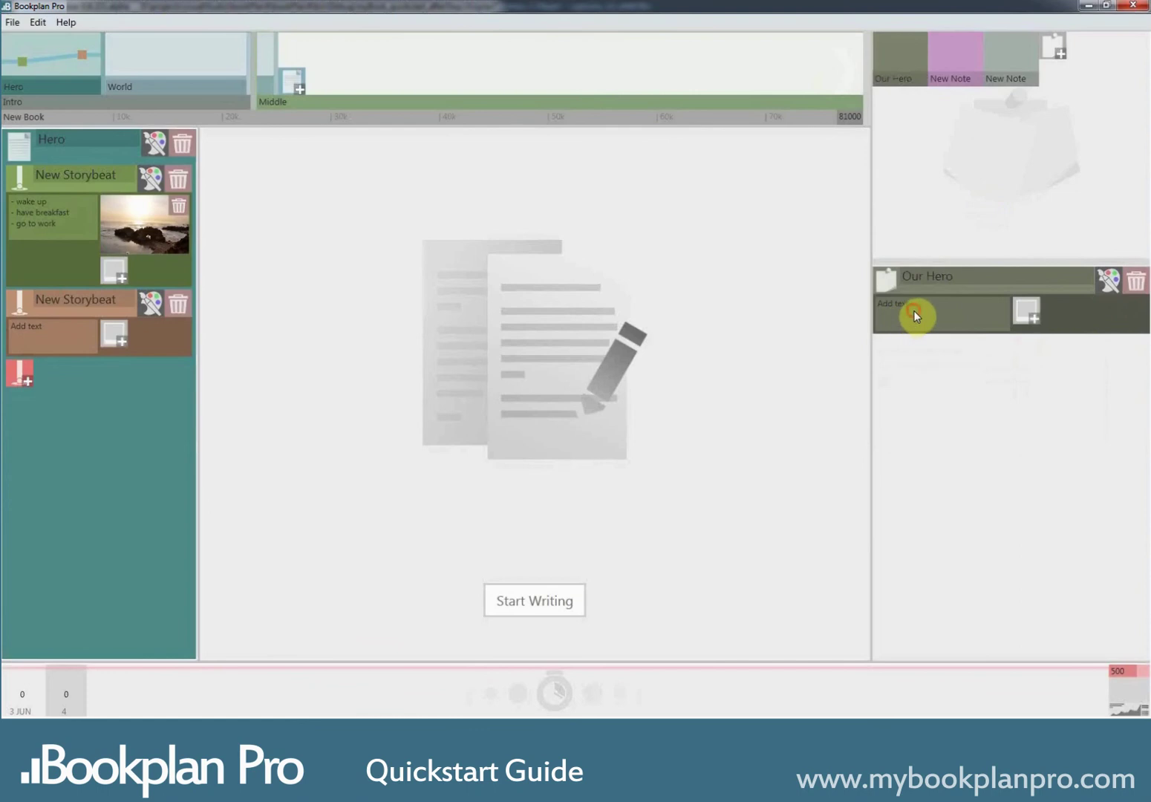
Replace the Our Hero note's placeholder text with "handsome person"
{"action": "left_click", "coordinate": [937, 302]}
{"action": "left_click_drag", "start_coordinate": [938, 303], "coordinate": [833, 303]}
{"action": "type", "text": "handsome pers"}
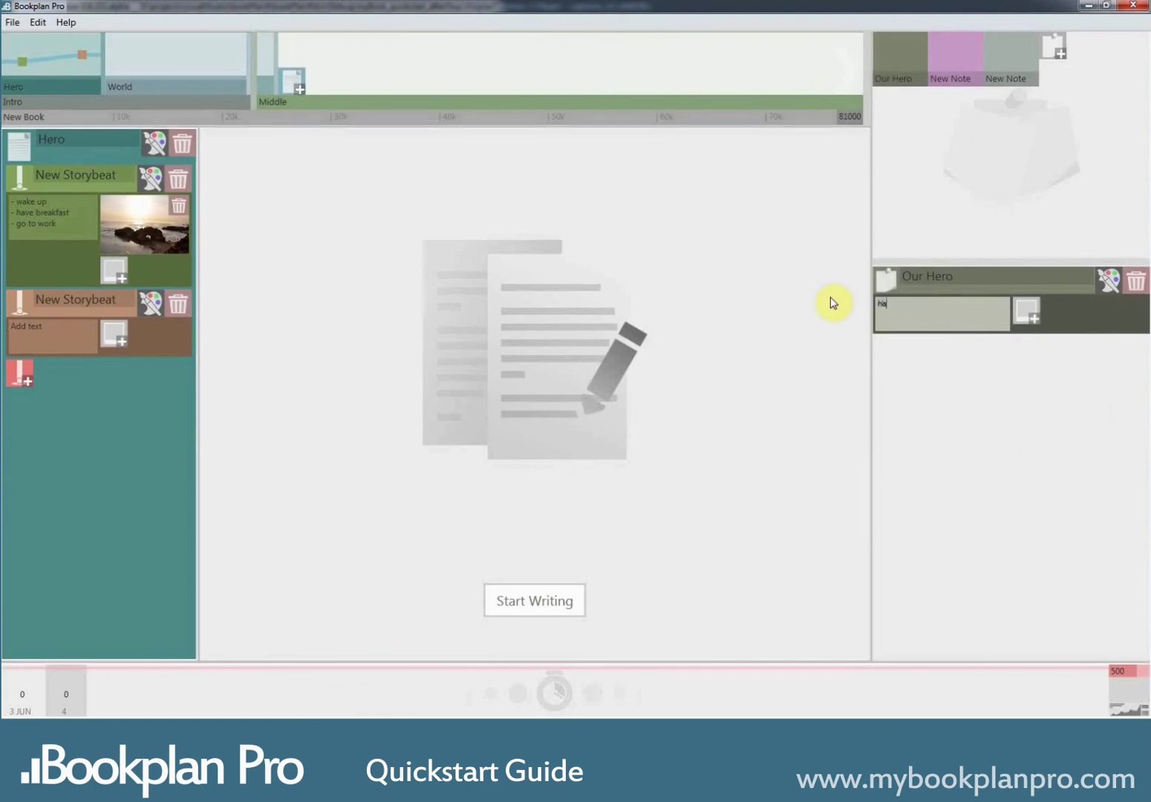
{"action": "type", "text": "on"}
{"action": "left_click", "coordinate": [965, 430]}
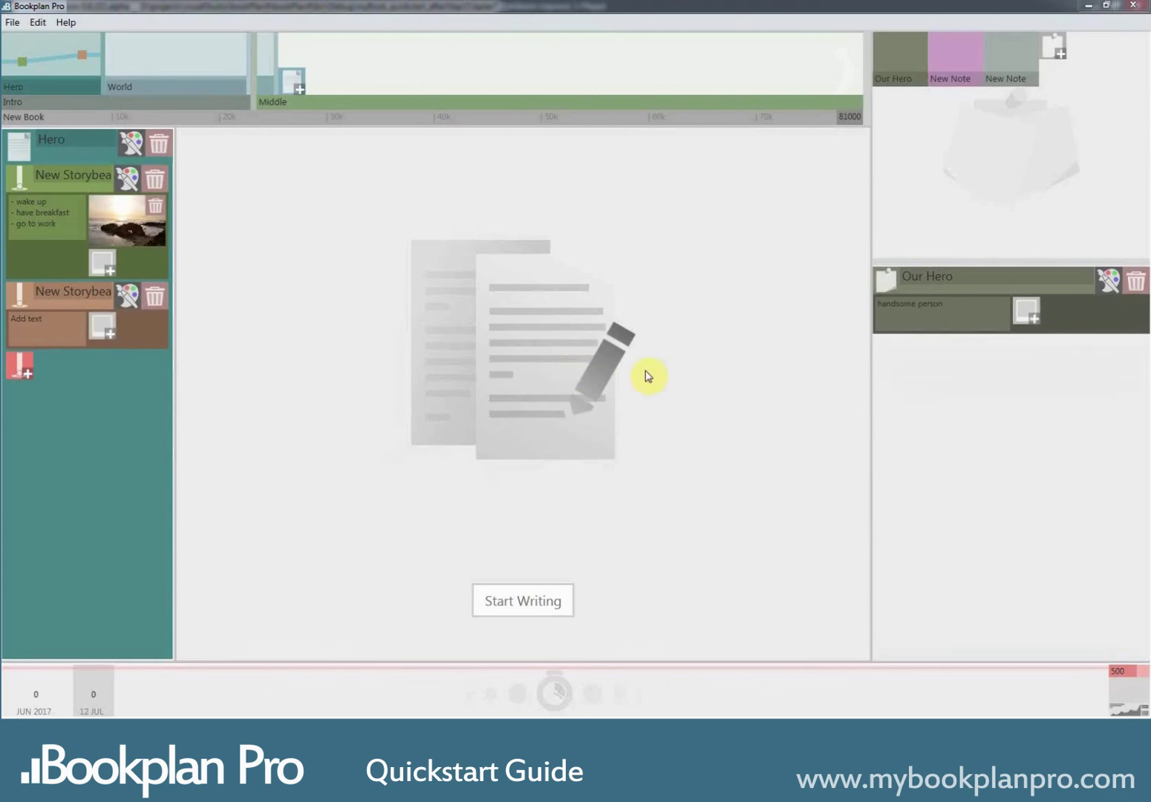
Start writing the Hero scene and enter "Hello" as its first word
{"action": "left_click", "coordinate": [523, 602]}
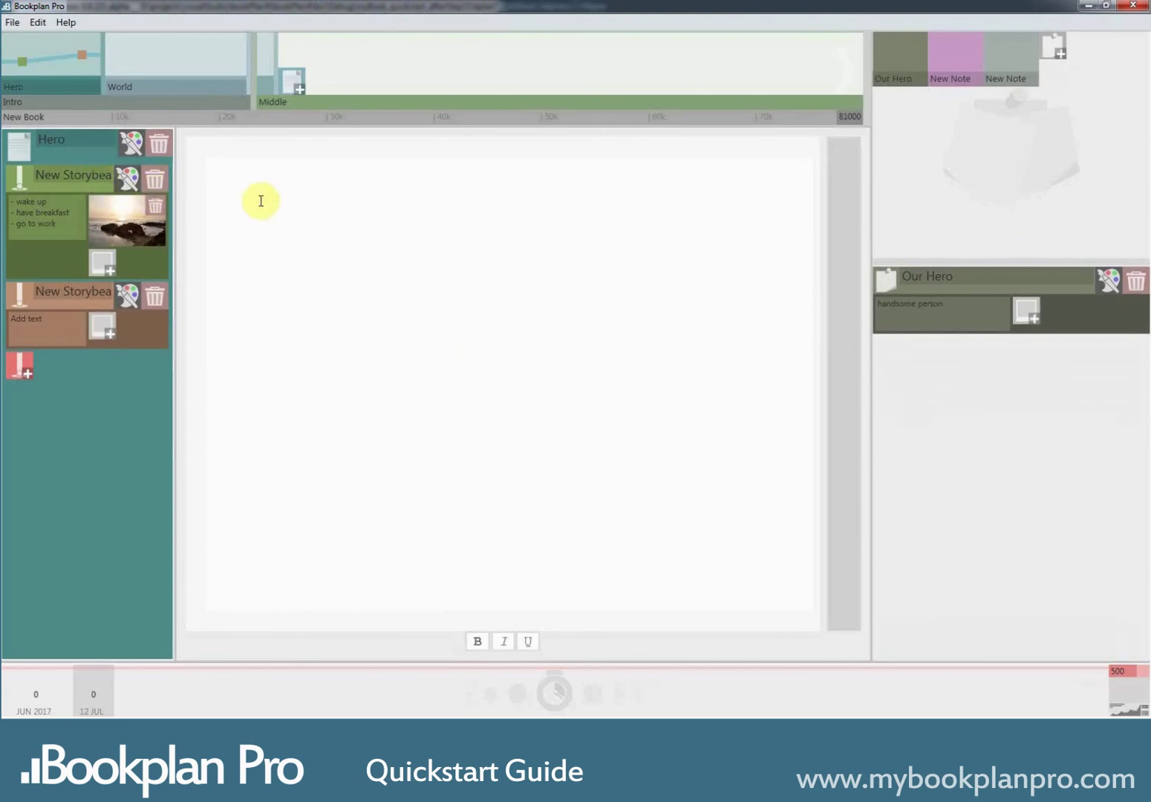
{"action": "left_click", "coordinate": [356, 229]}
{"action": "type", "text": "Hello"}
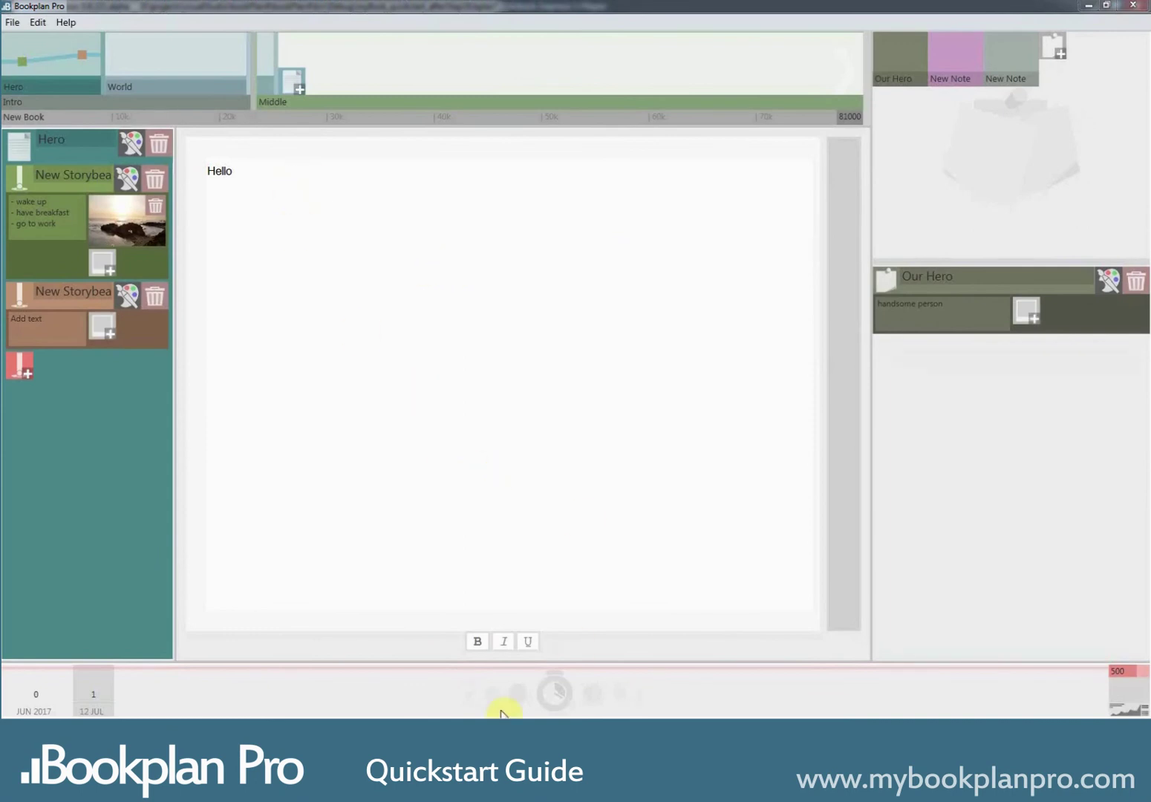
Enlarge the daily progress area and extend the scene text to "Hello world this is the beginning of my book"
{"action": "left_click_drag", "start_coordinate": [565, 663], "coordinate": [594, 611]}
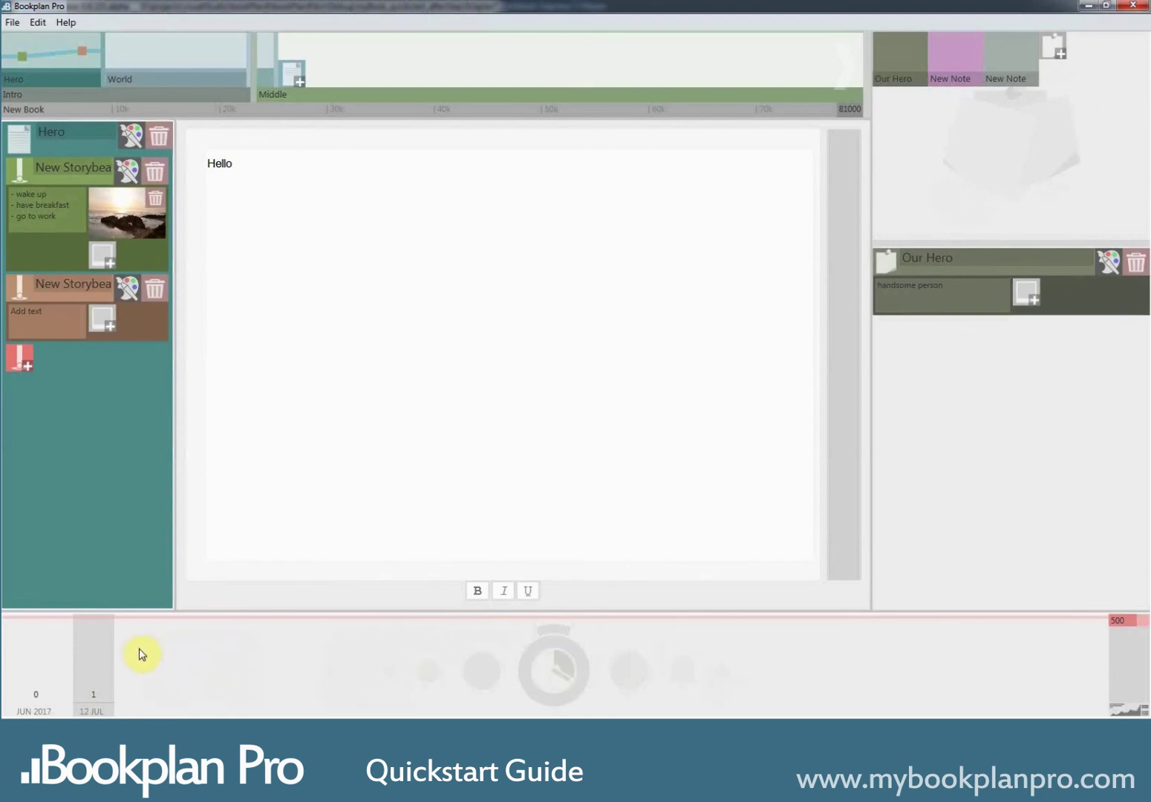
{"action": "mouse_move", "coordinate": [105, 657]}
{"action": "left_click", "coordinate": [325, 185]}
{"action": "type", "text": "world this is the beginning. of my book"}
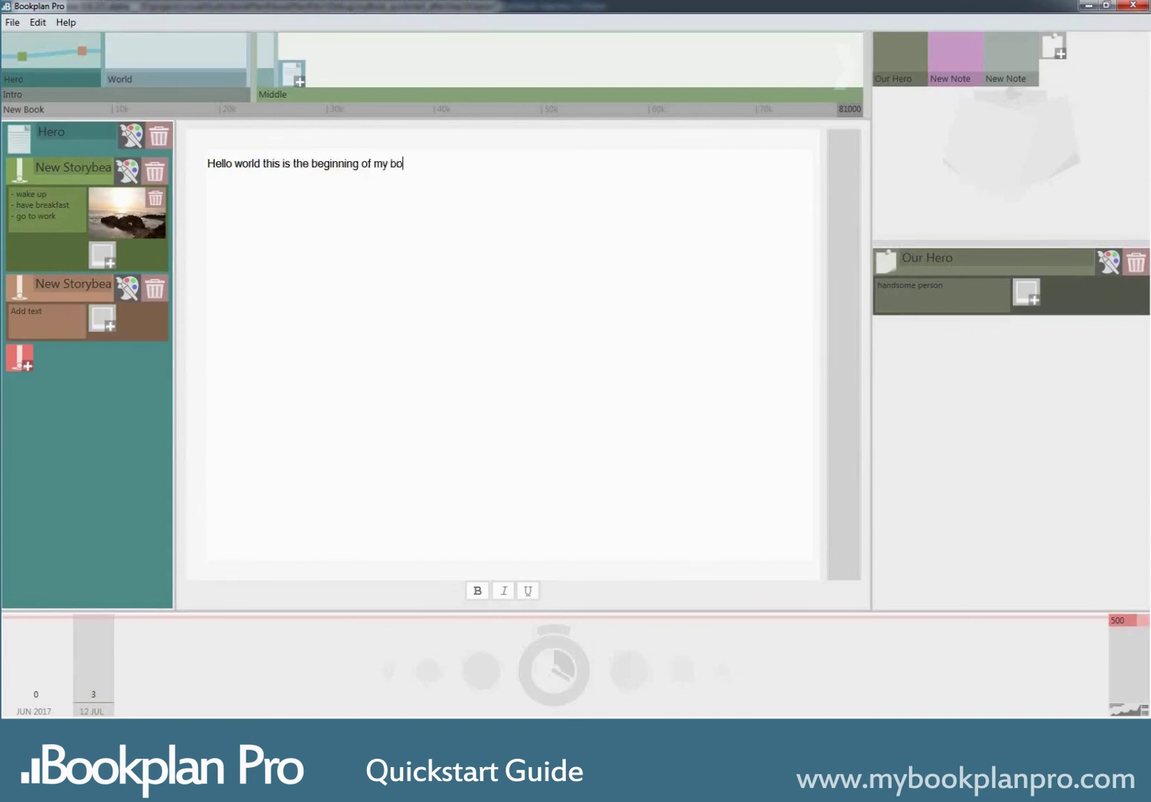
Set the daily word count target to 20
{"action": "mouse_move", "coordinate": [96, 677]}
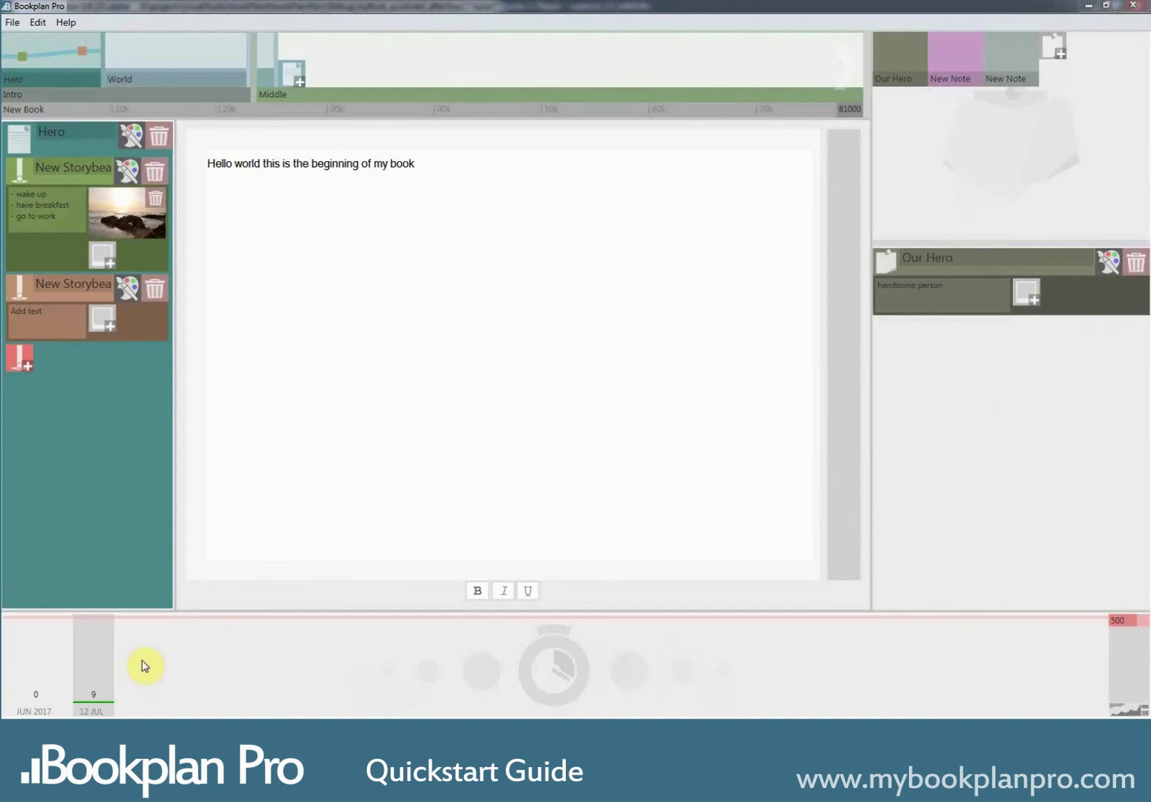
{"action": "mouse_move", "coordinate": [95, 650]}
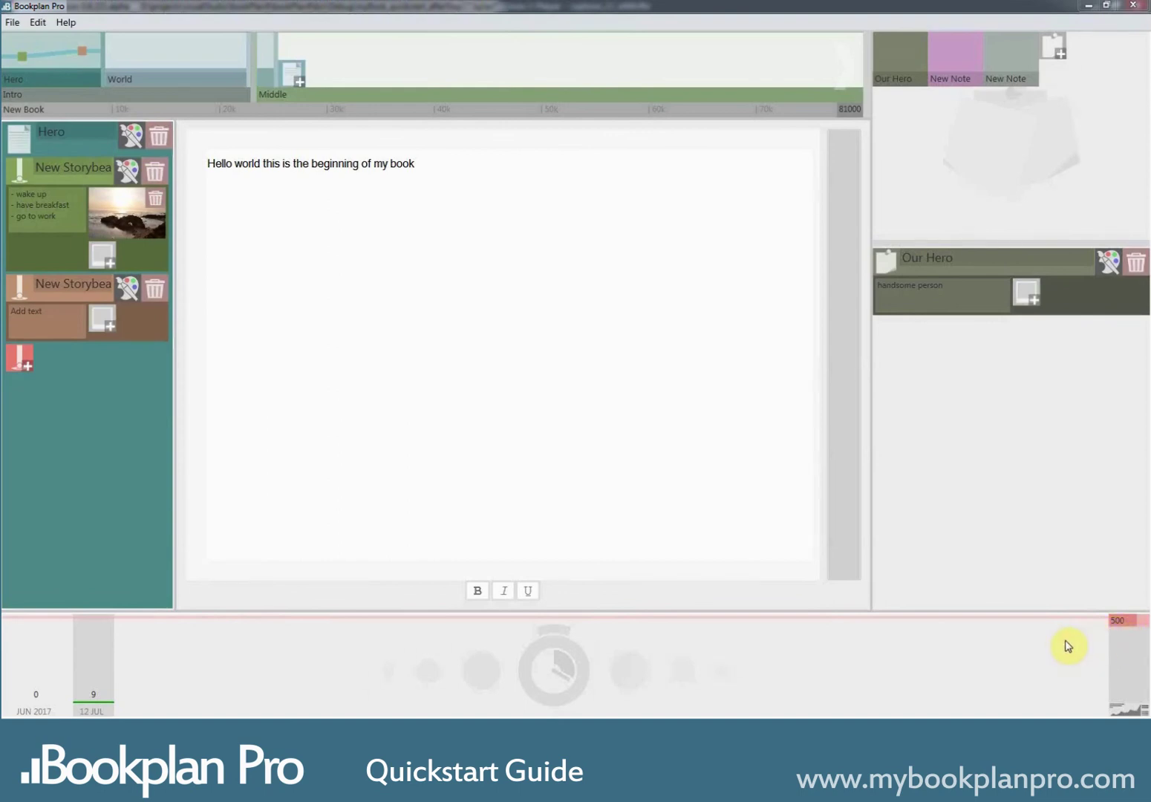
{"action": "double_click", "coordinate": [1127, 621]}
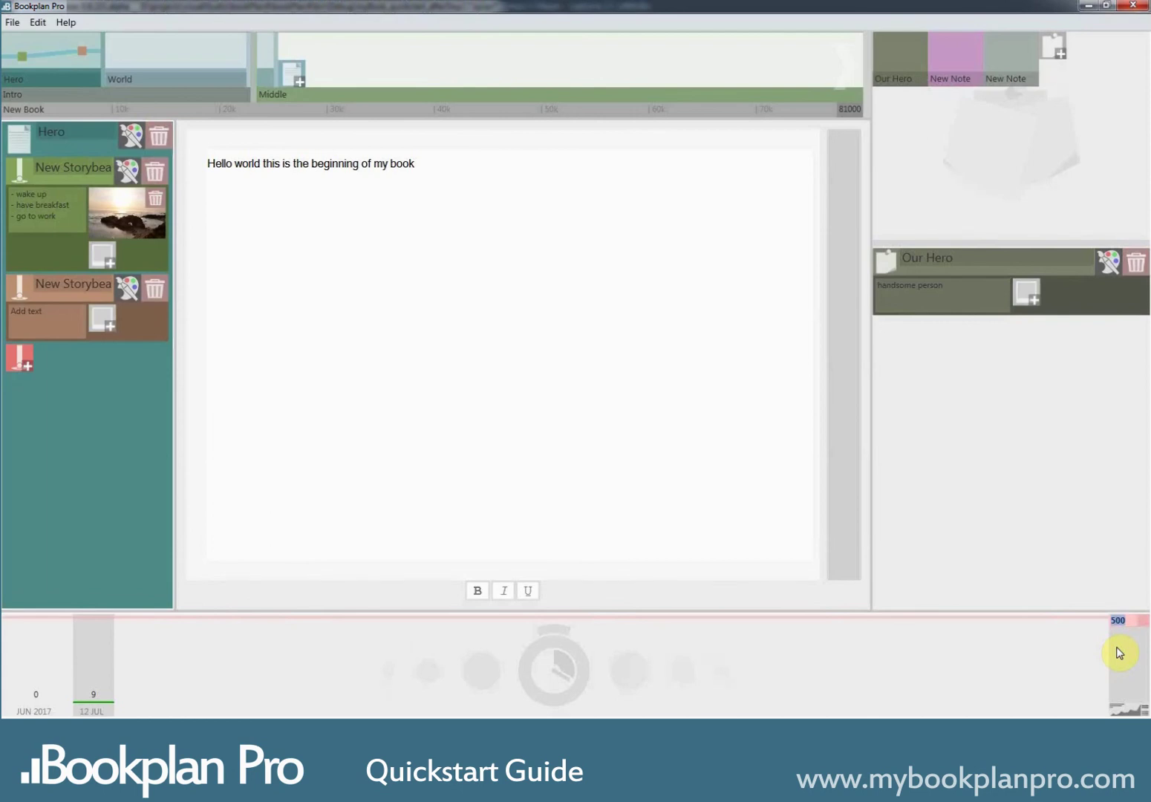
{"action": "type", "text": "20"}
{"action": "key", "text": "Return"}
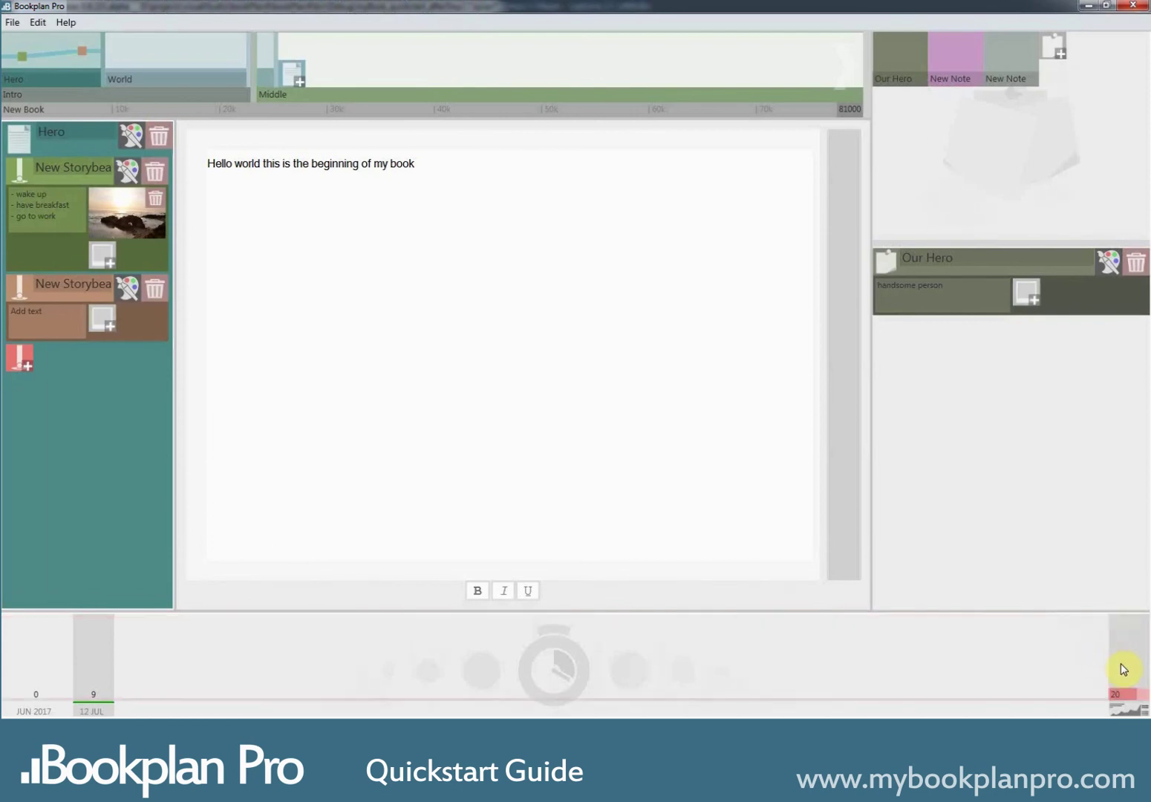